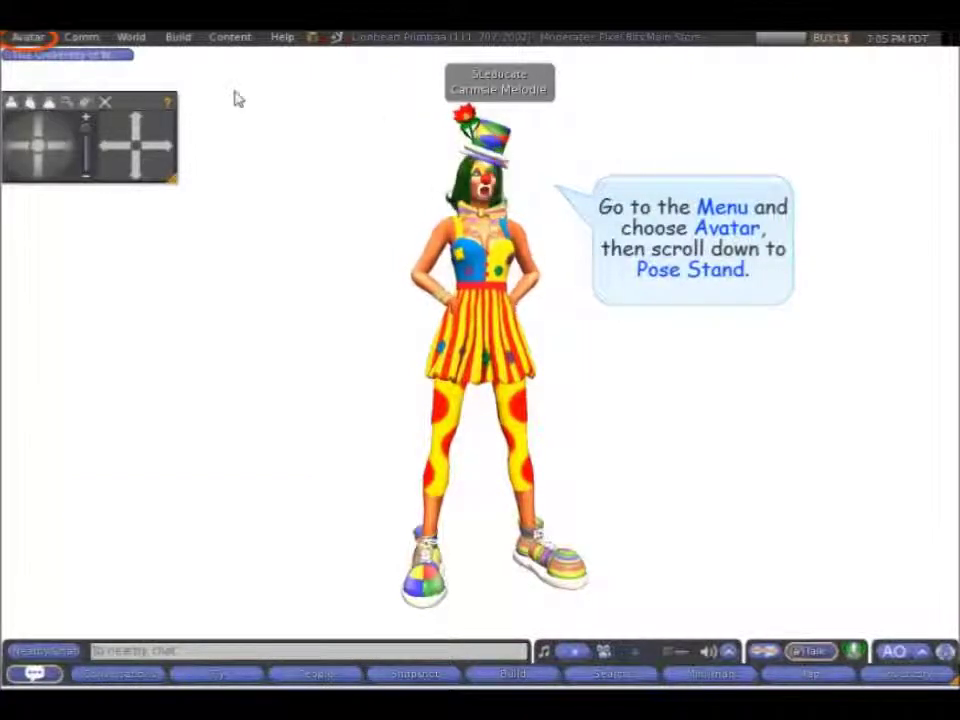
Step: Put the clown avatar on the Pose Stand, keeping the Arms Down, Legs together pose
left_click(30, 38)
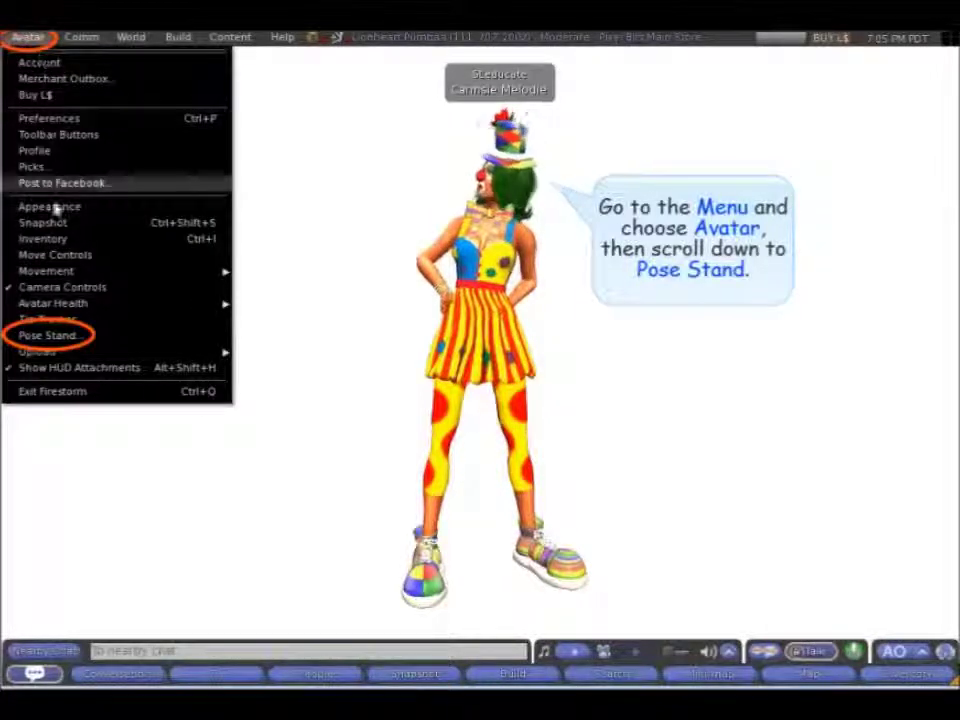
left_click(52, 335)
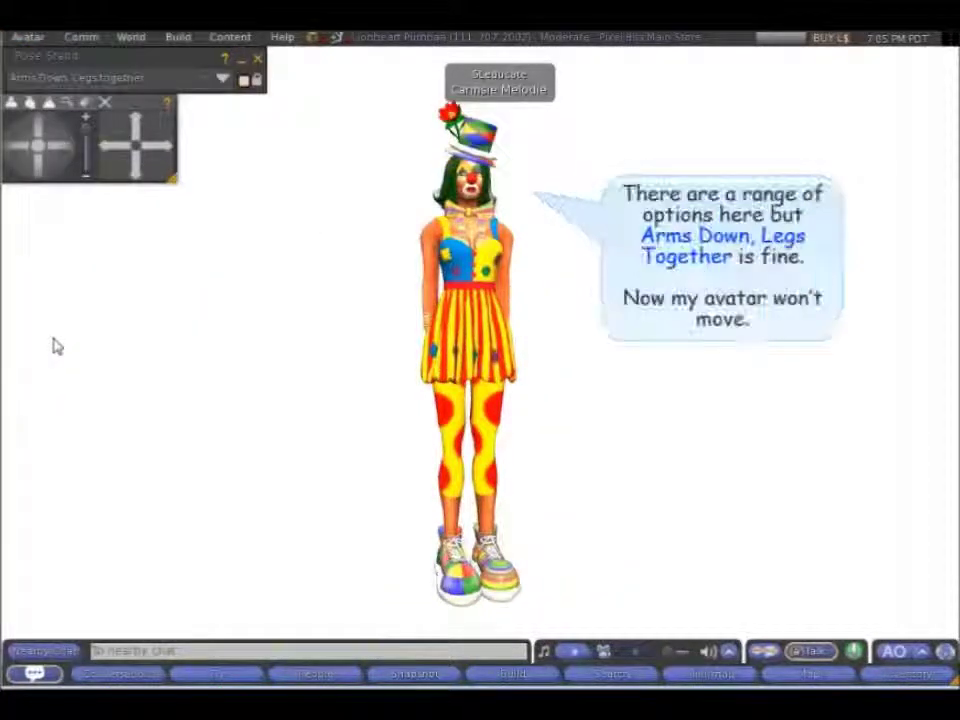
left_click(223, 79)
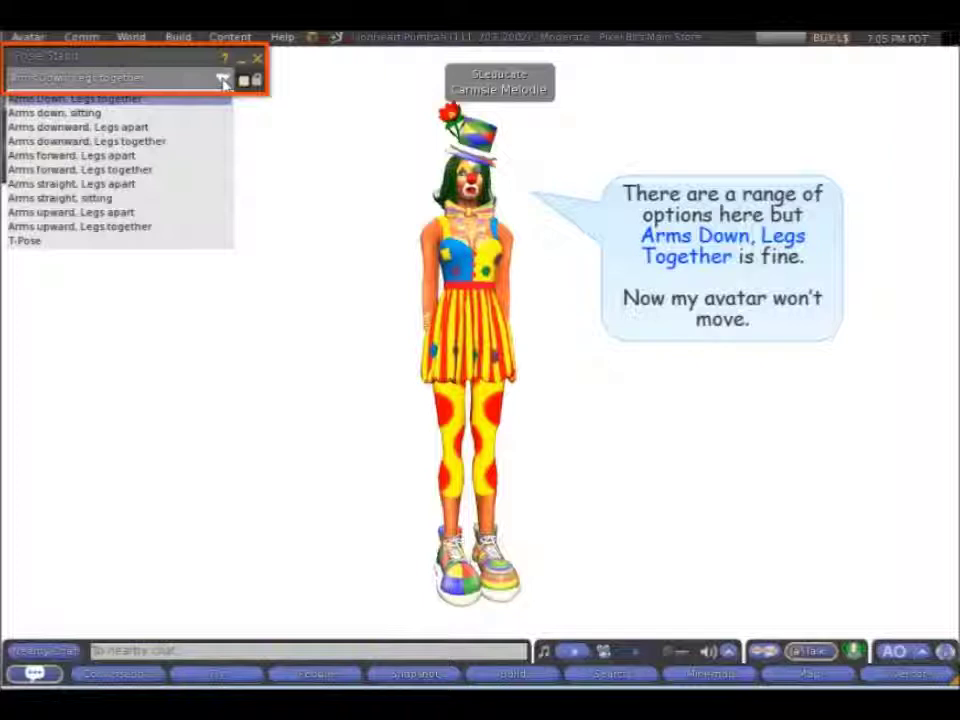
left_click(223, 80)
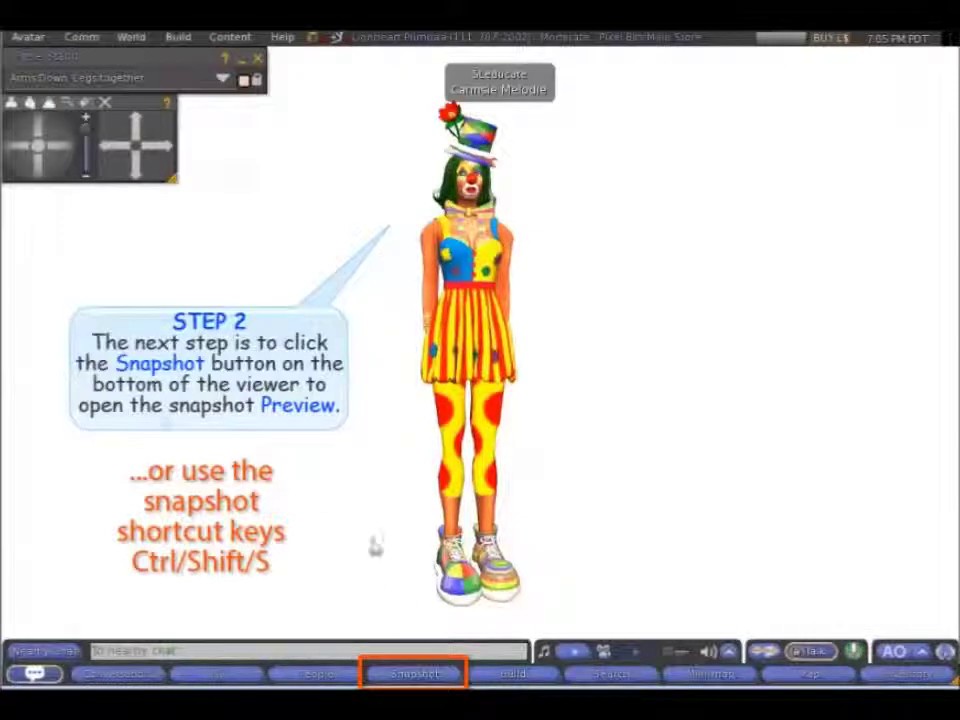
Step: Open Snapshot Preview and zoom the camera in on the posed clown avatar
left_click(415, 674)
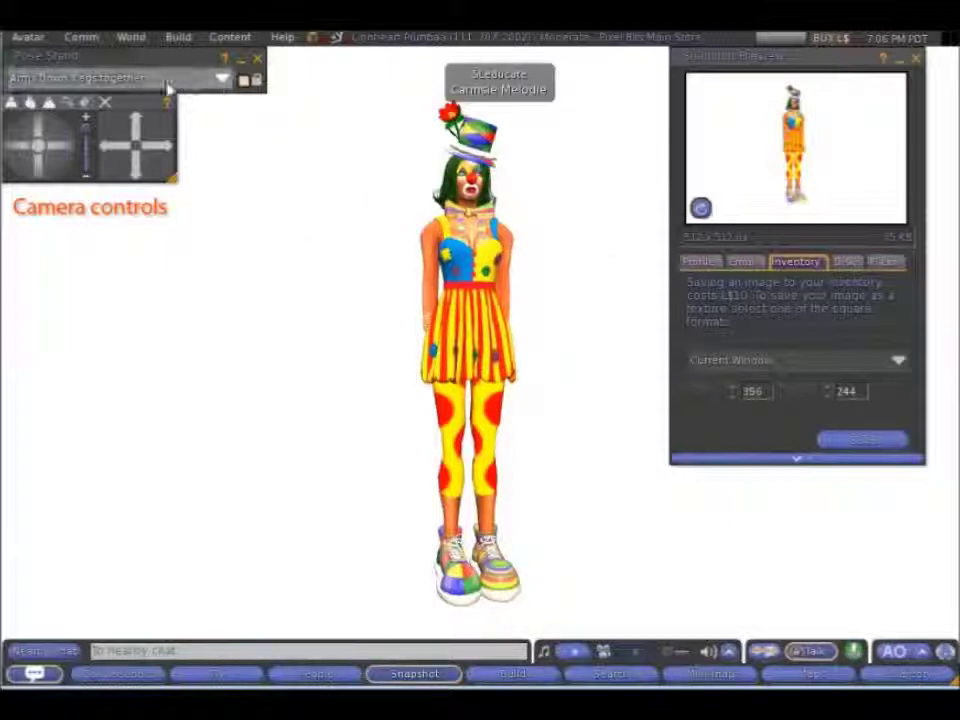
left_click(87, 120)
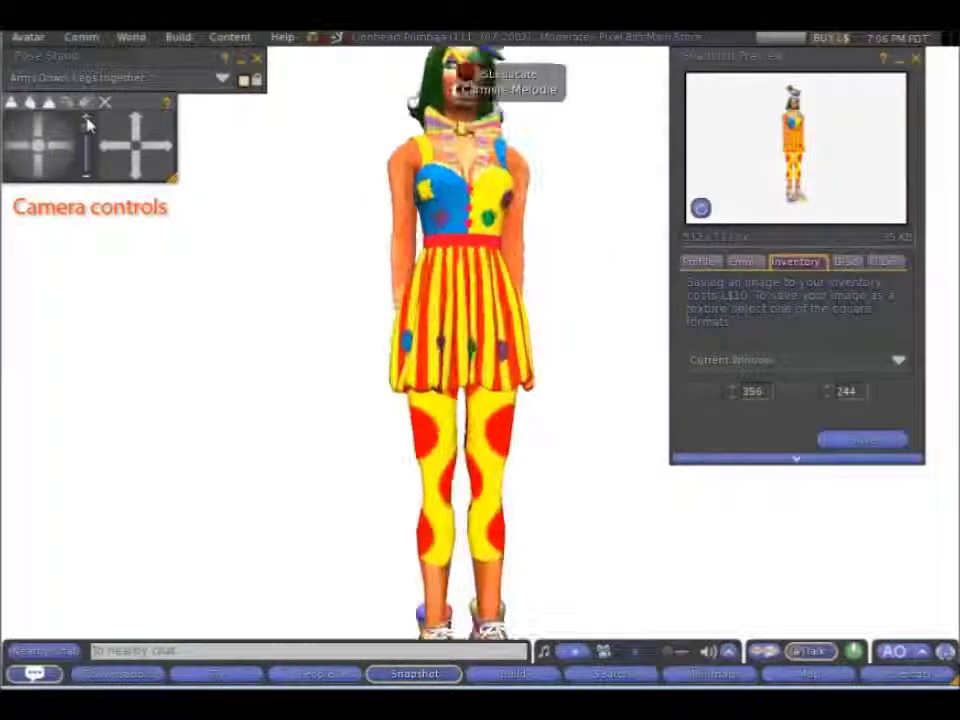
Step: Zoom and pan the camera onto the clown's head and hat, then refresh the snapshot preview
left_click(138, 121)
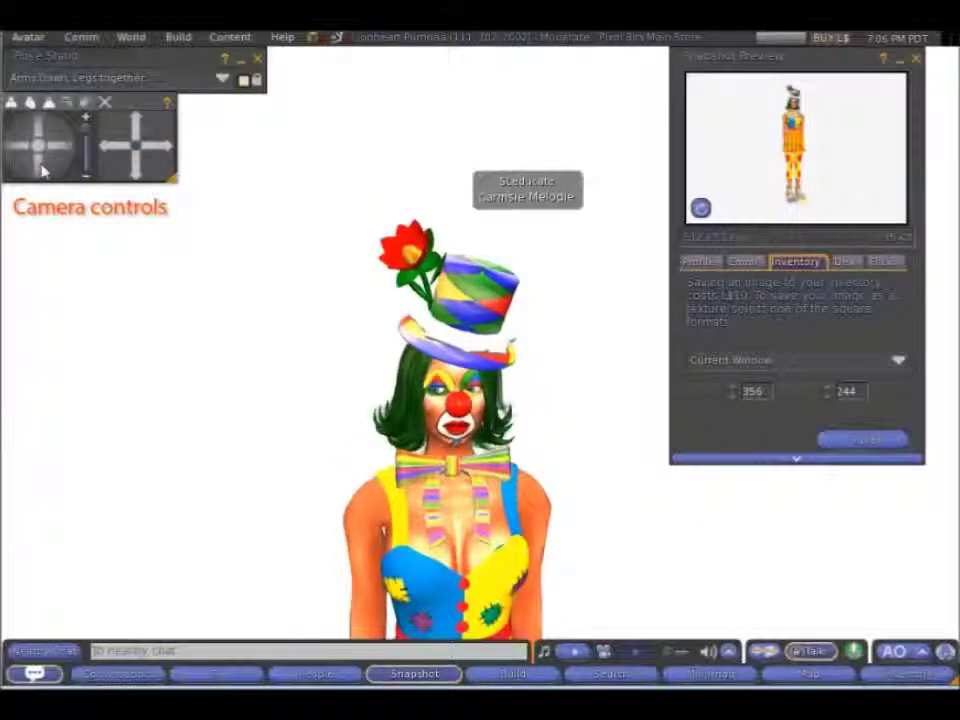
left_click(39, 141)
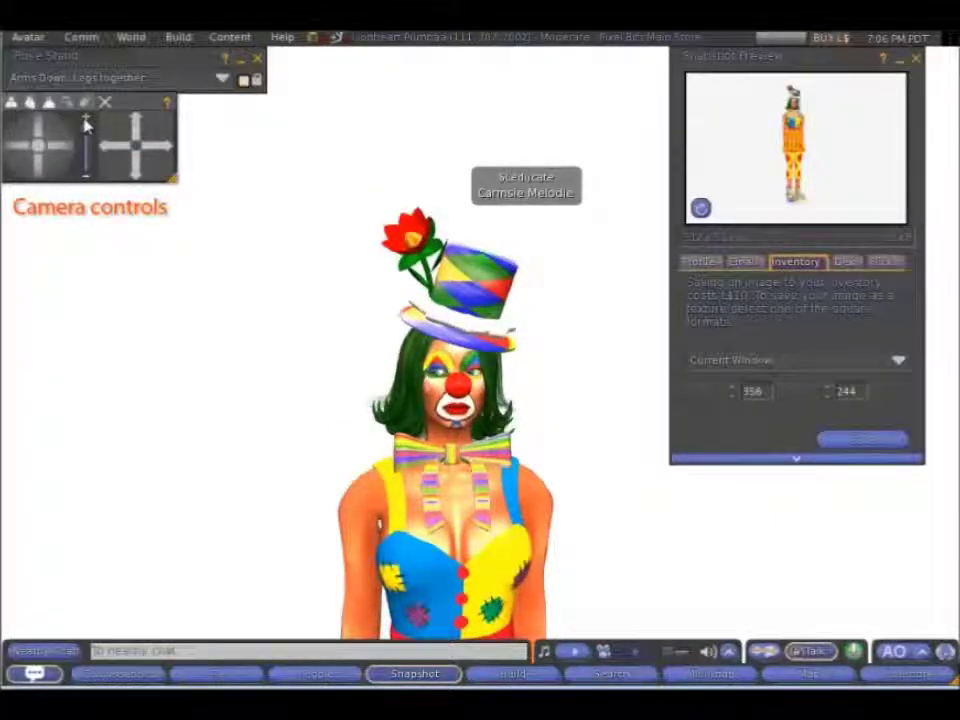
left_click(87, 120)
left_click(87, 120)
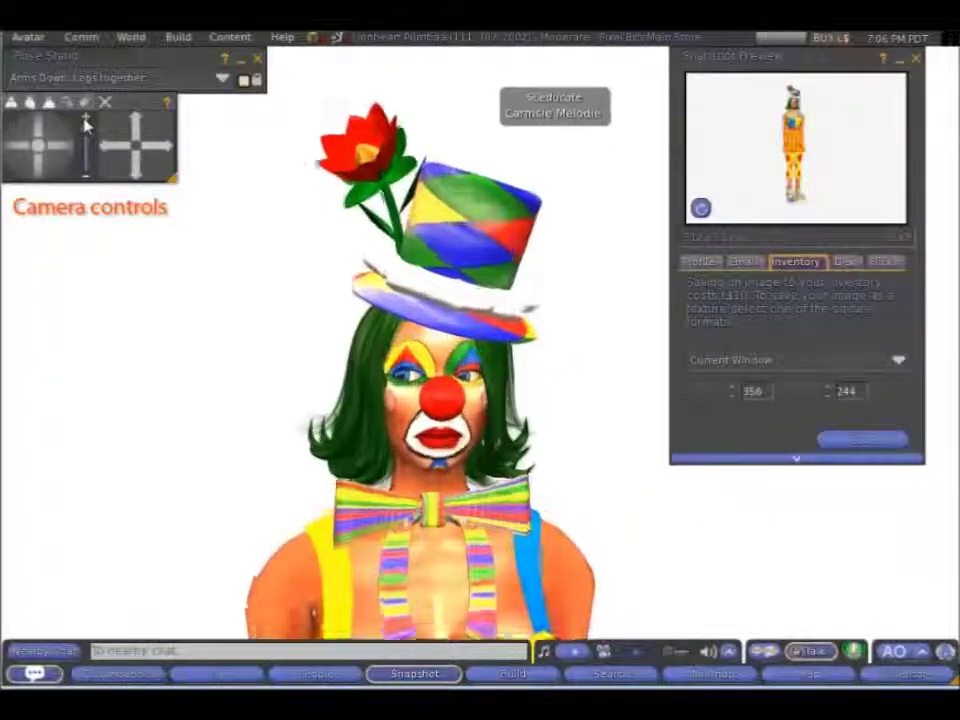
left_click(87, 120)
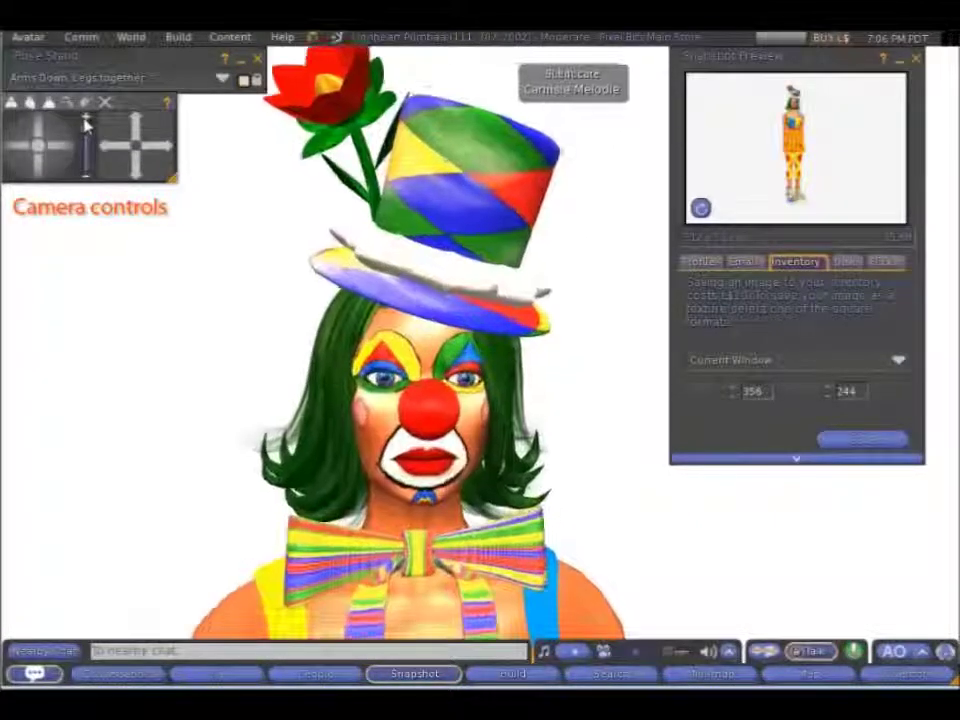
left_click(136, 124)
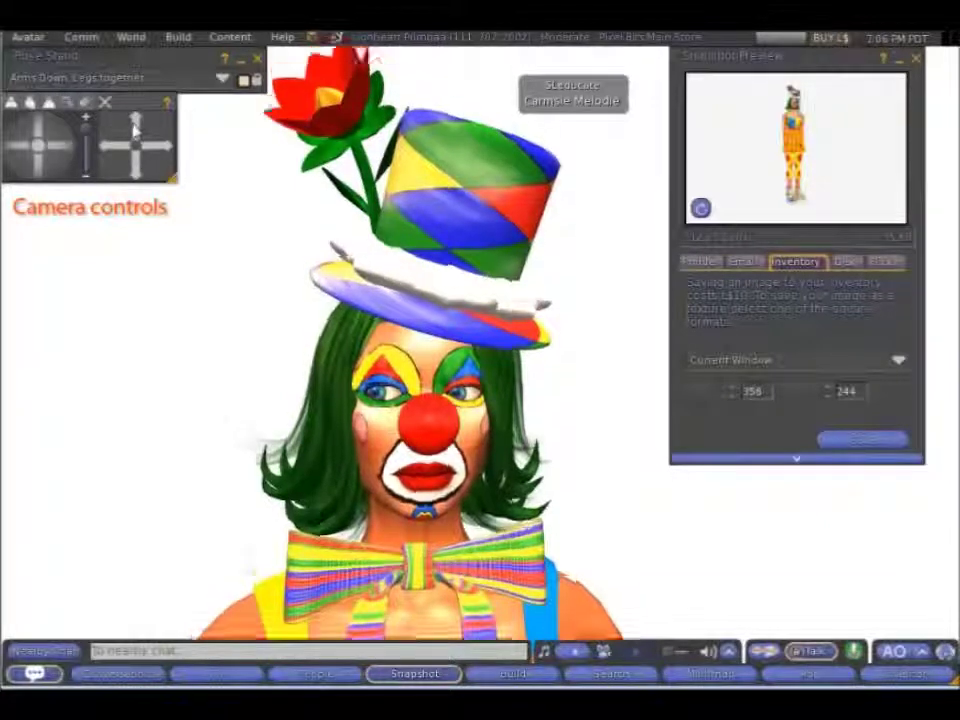
left_click(136, 124)
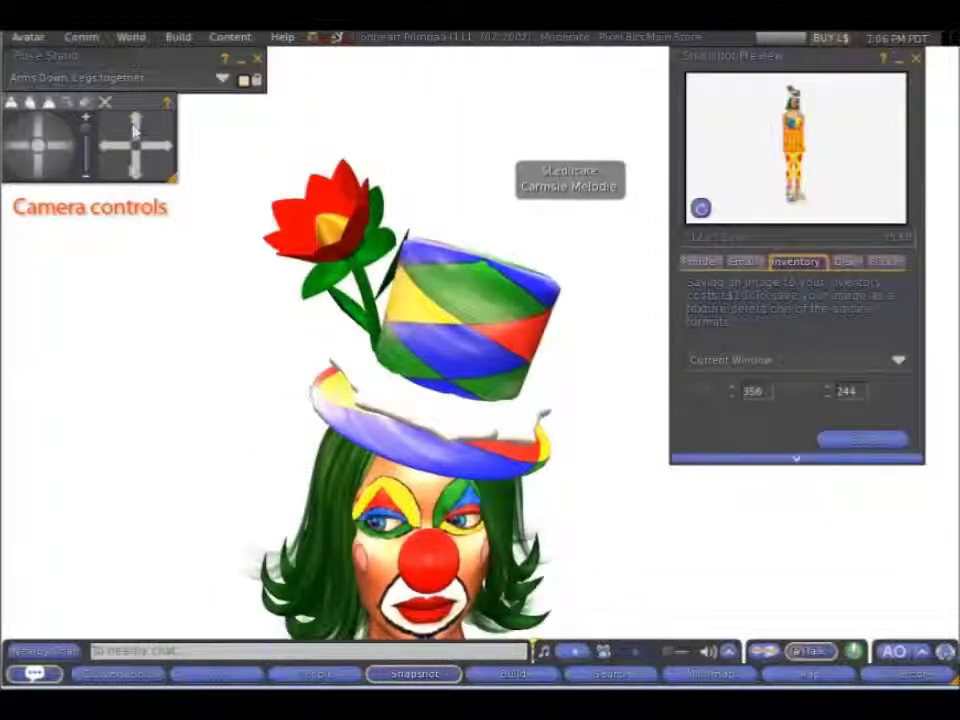
left_click(138, 169)
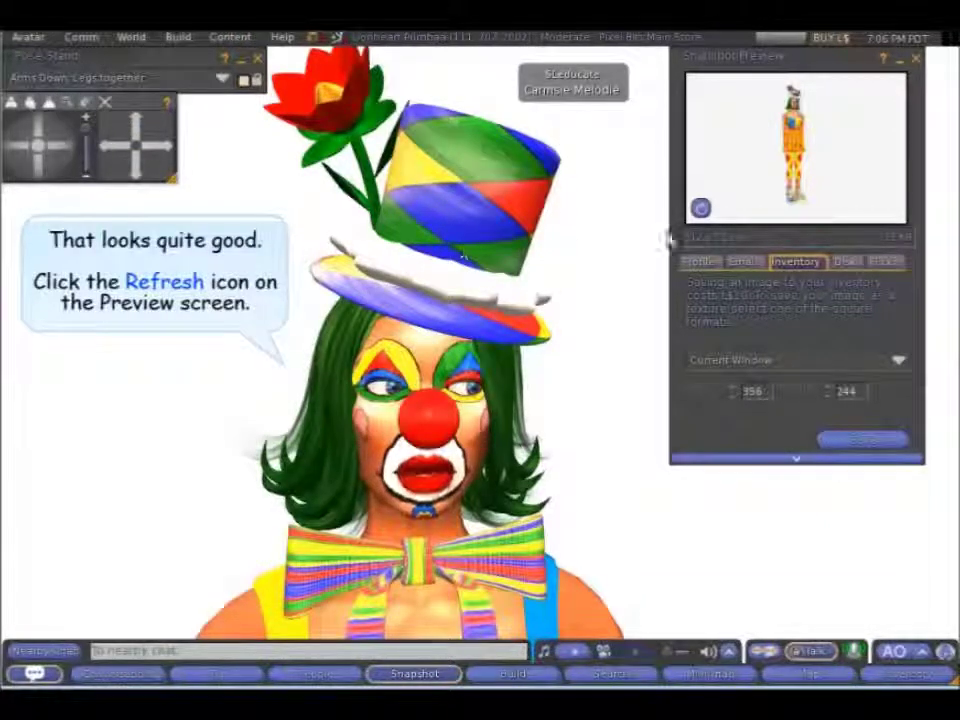
left_click(700, 208)
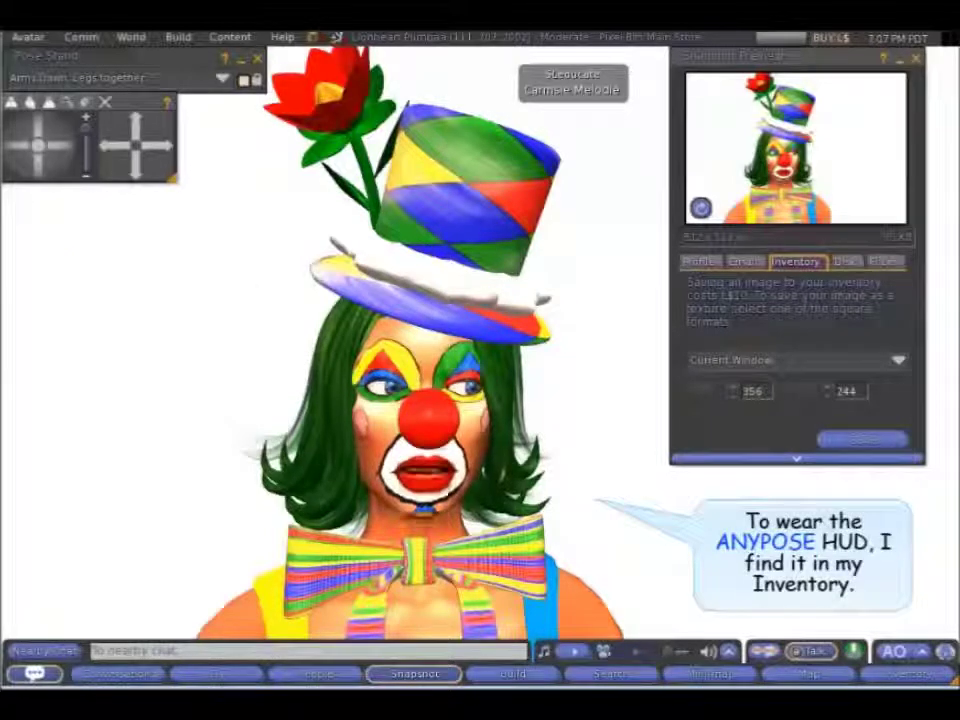
Step: Search the inventory for 'anypose', wear the AnyPose Expression HUD, and close the inventory
left_click(905, 677)
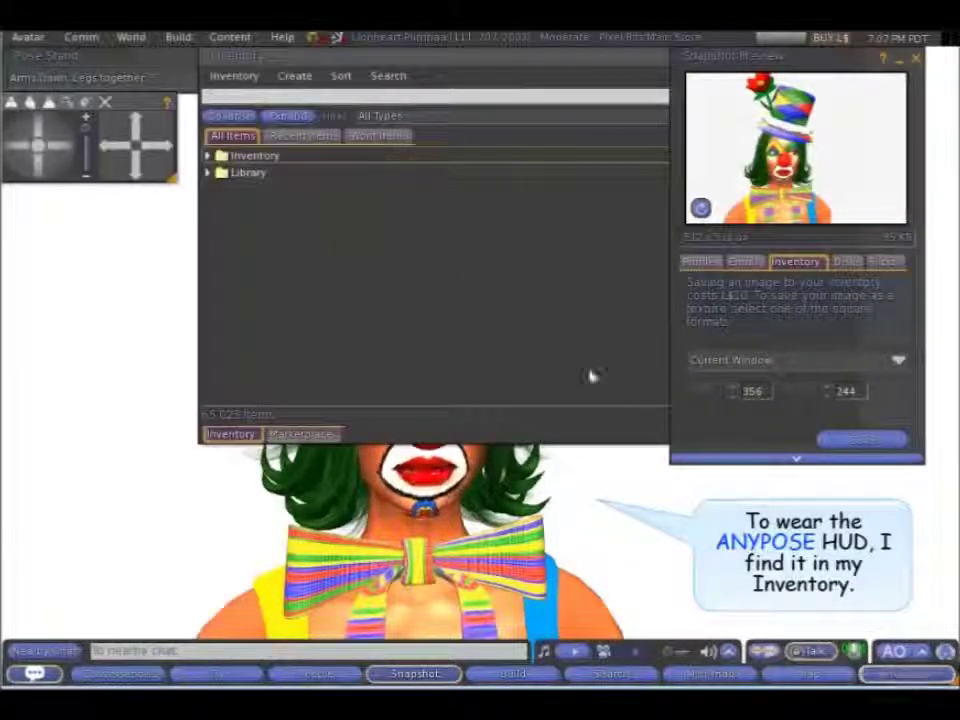
left_click(228, 96)
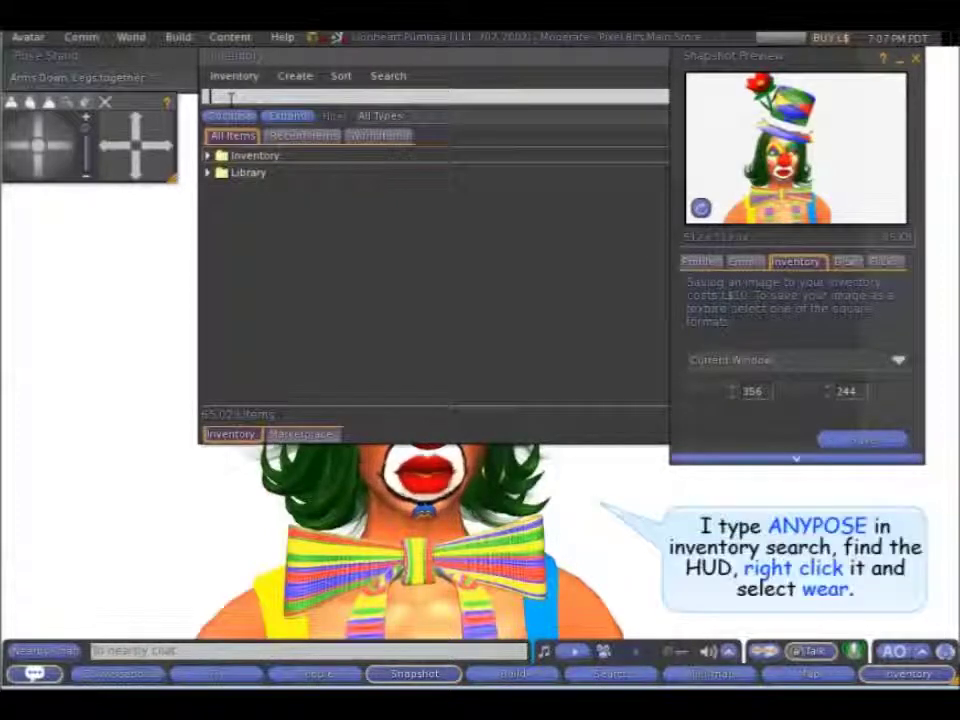
type("anypose")
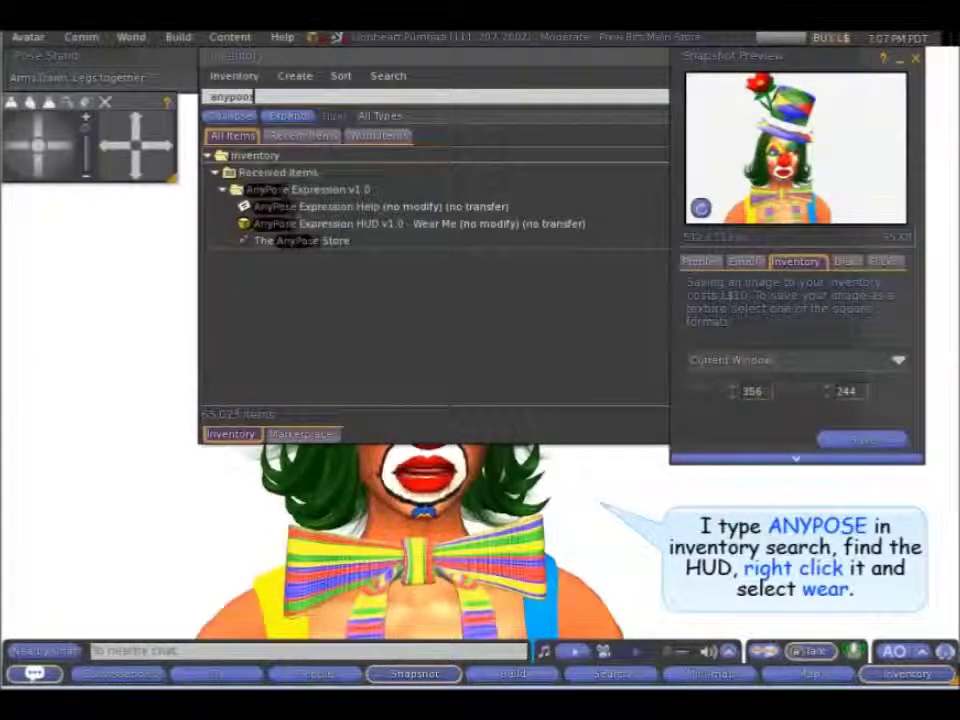
left_click(332, 226)
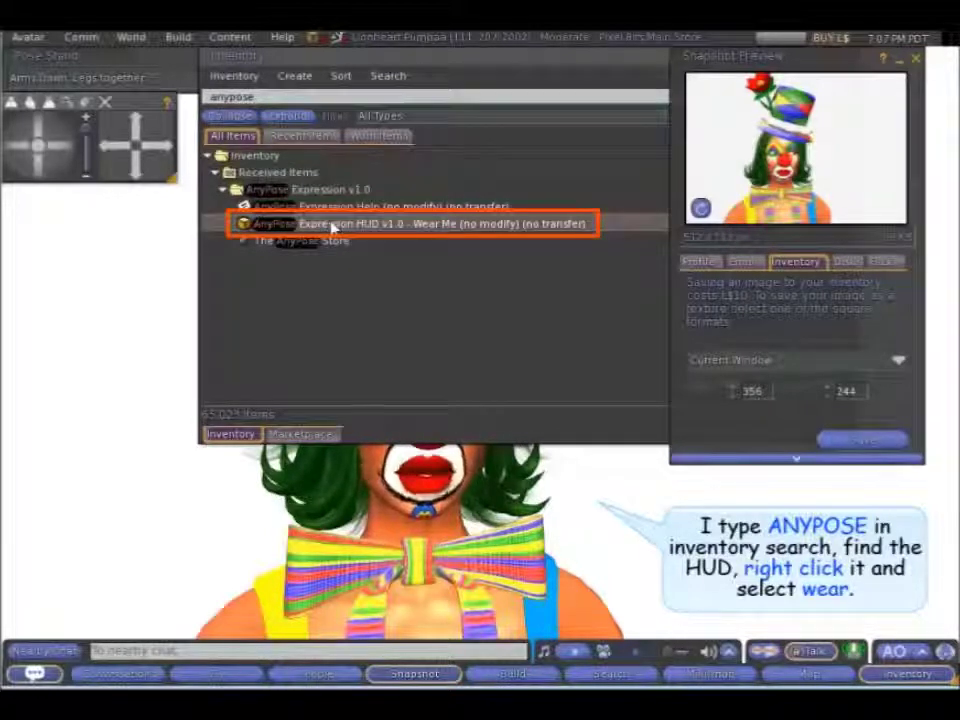
right_click(334, 226)
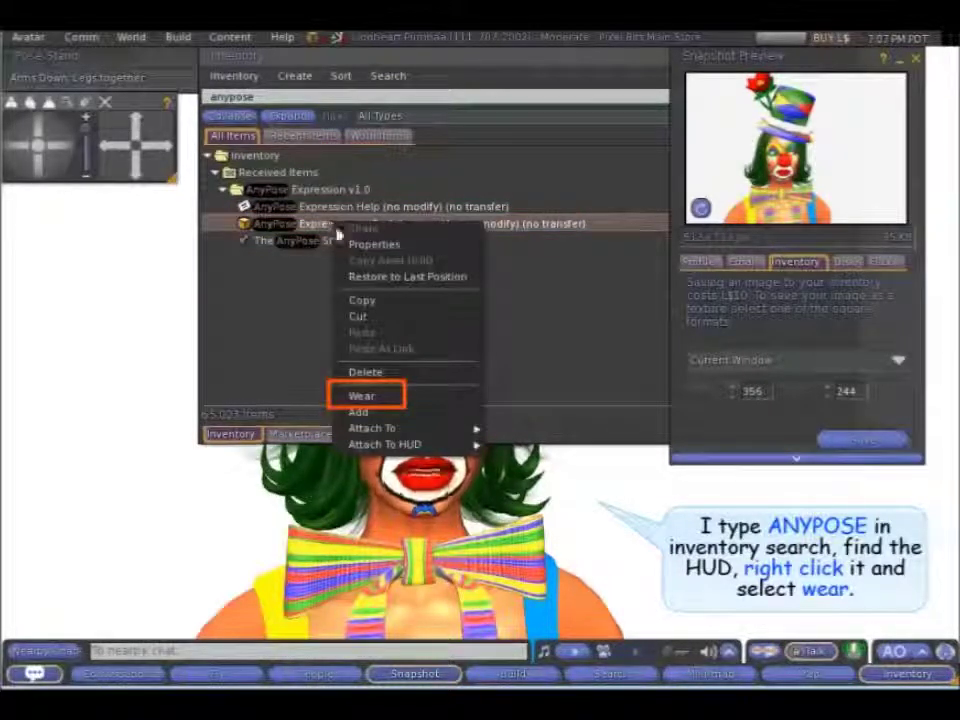
left_click(377, 402)
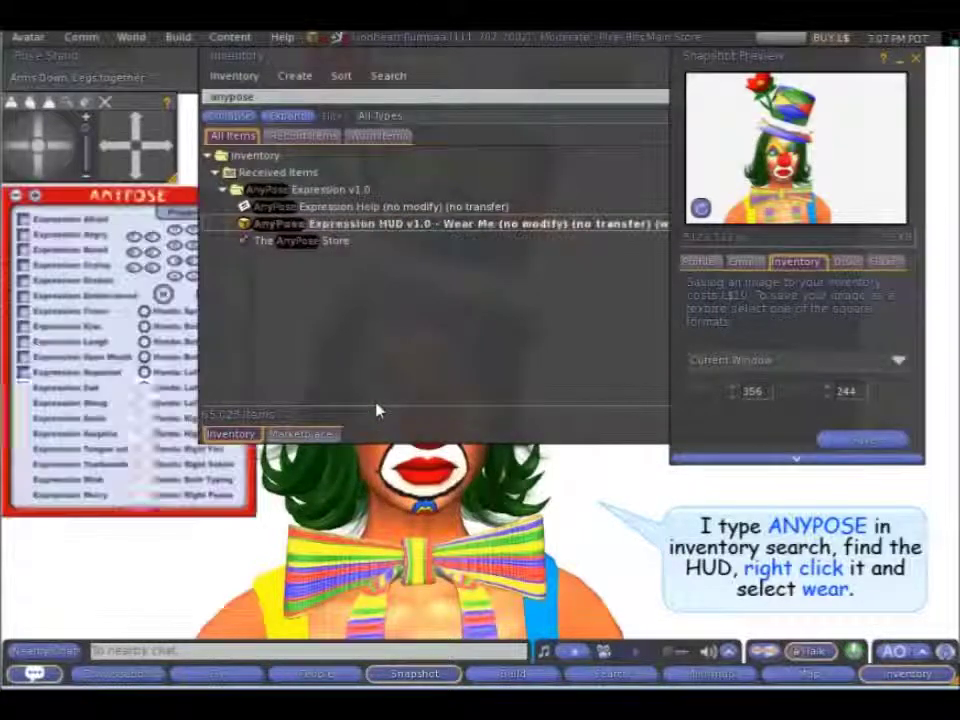
left_click_drag(608, 72, 401, 266)
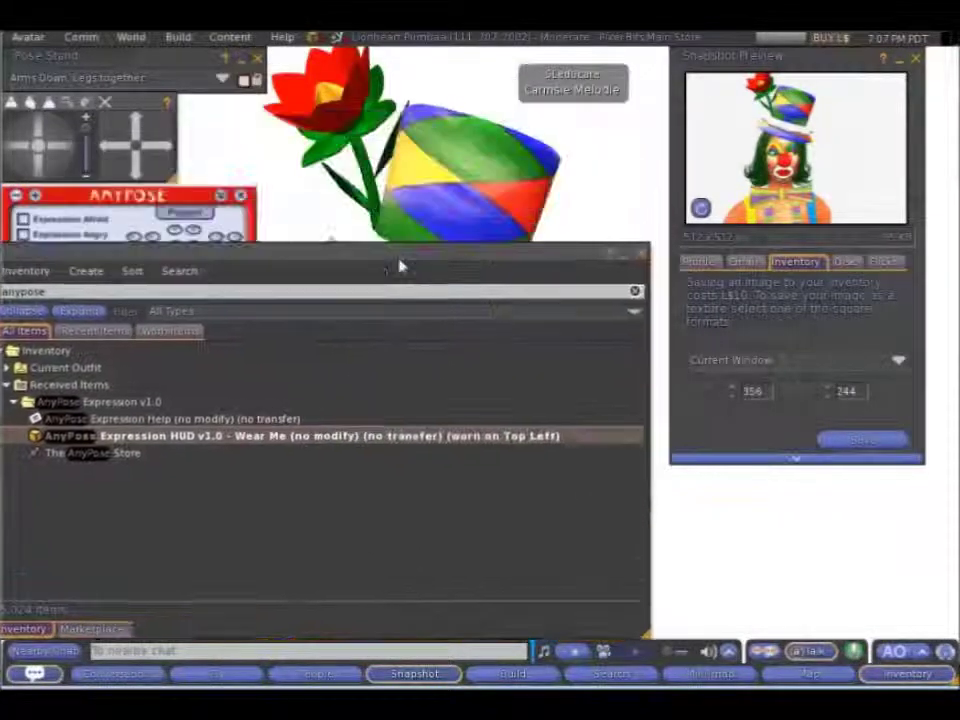
left_click(638, 254)
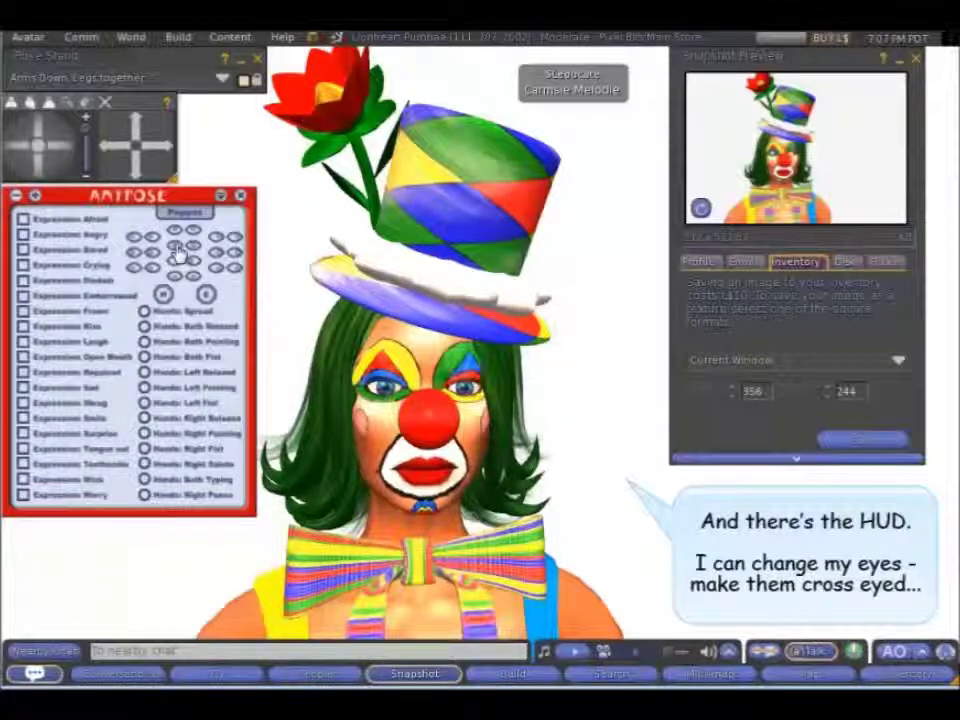
Step: Try Afraid, Crying, Laugh, Smile and Tongue out, settle on Toothsmile, and refresh the preview
left_click(22, 219)
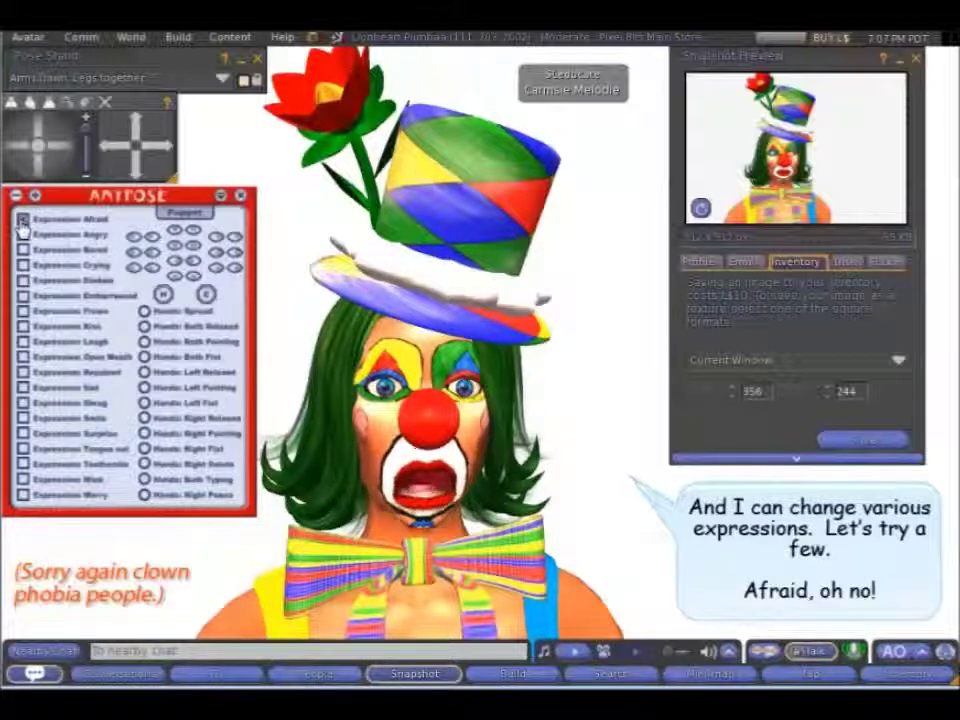
left_click(22, 265)
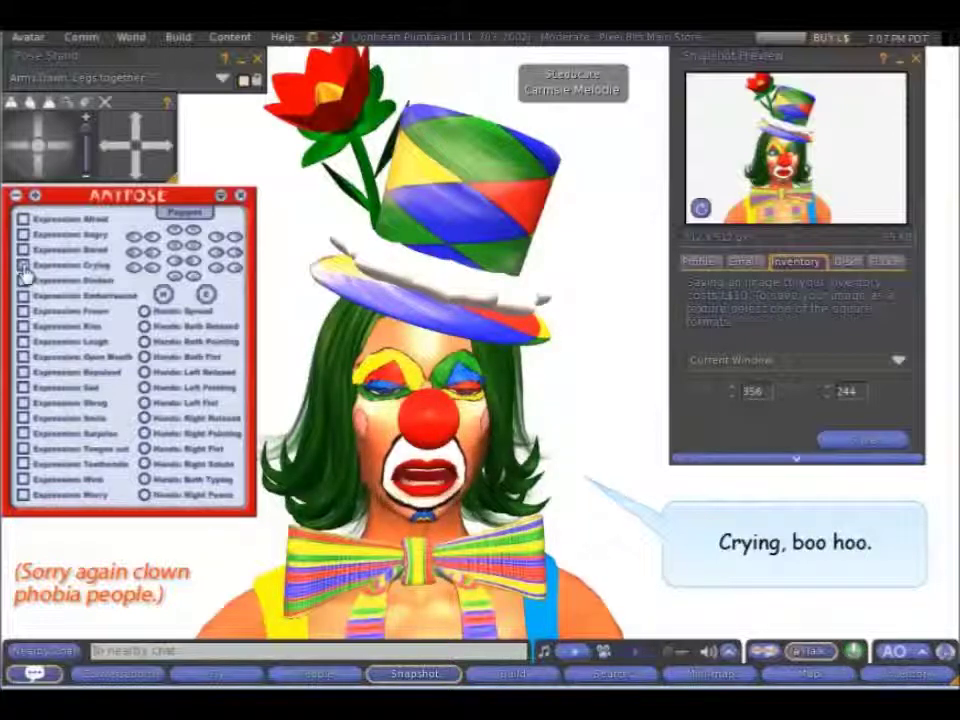
left_click(23, 342)
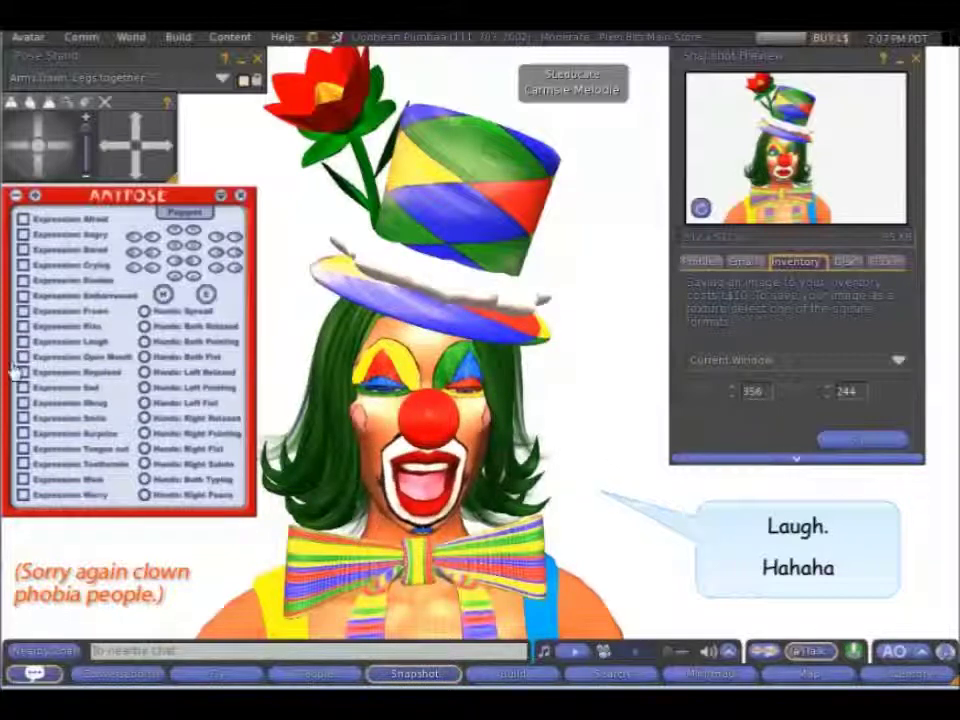
left_click(23, 418)
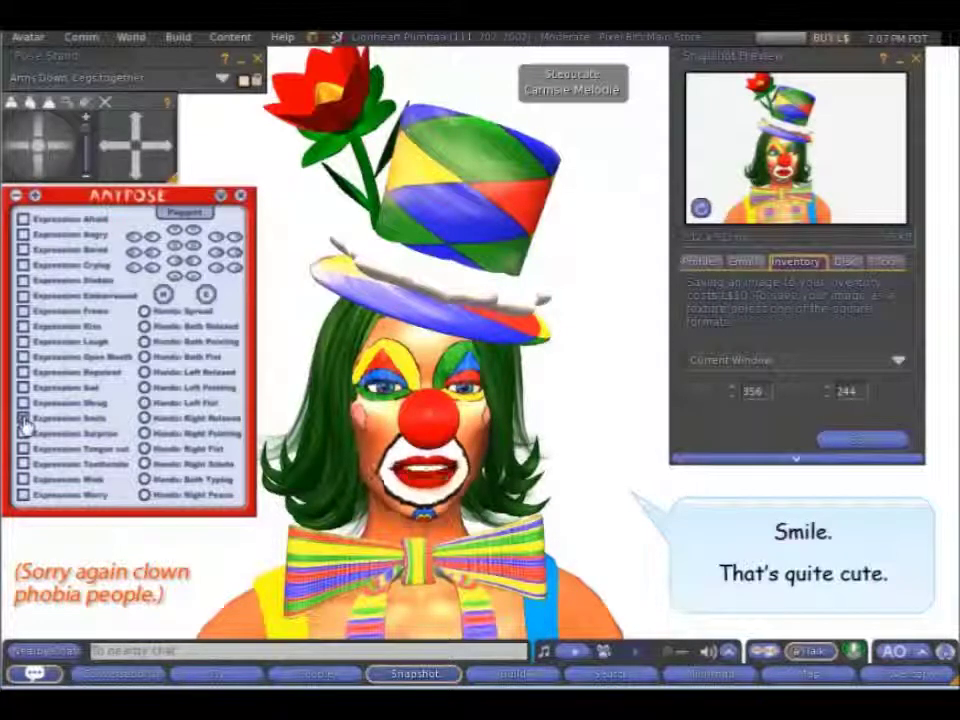
left_click(23, 449)
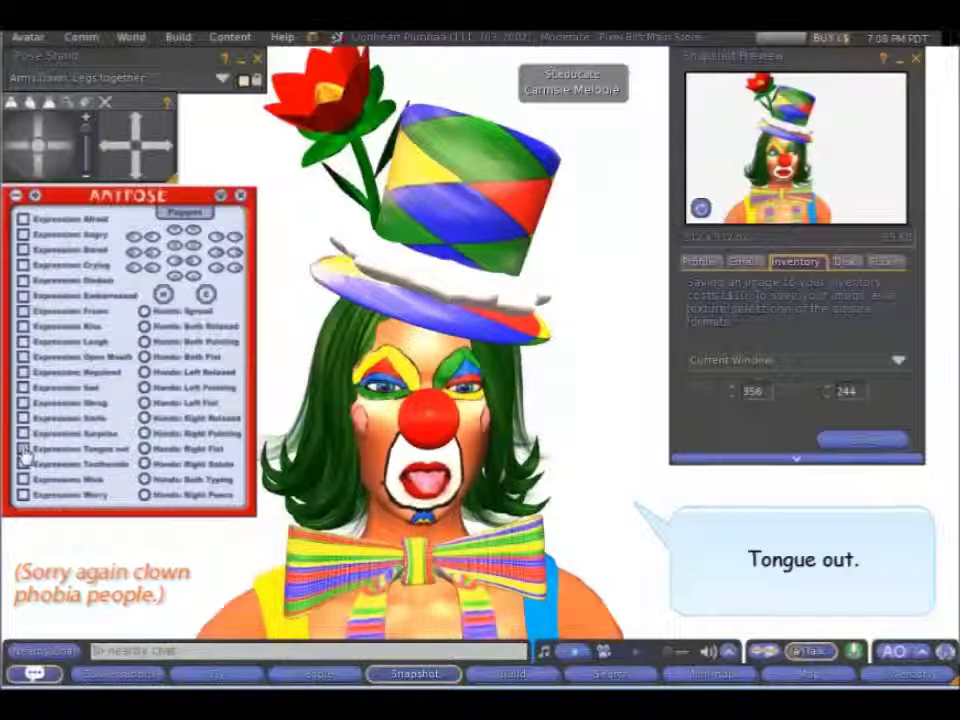
left_click(23, 464)
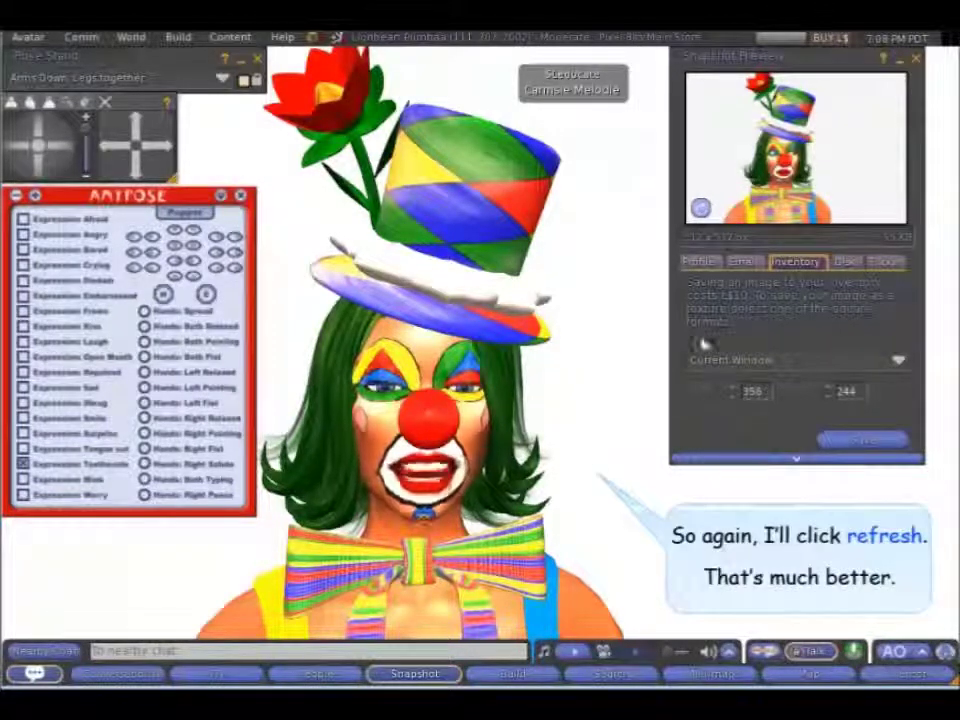
left_click(700, 208)
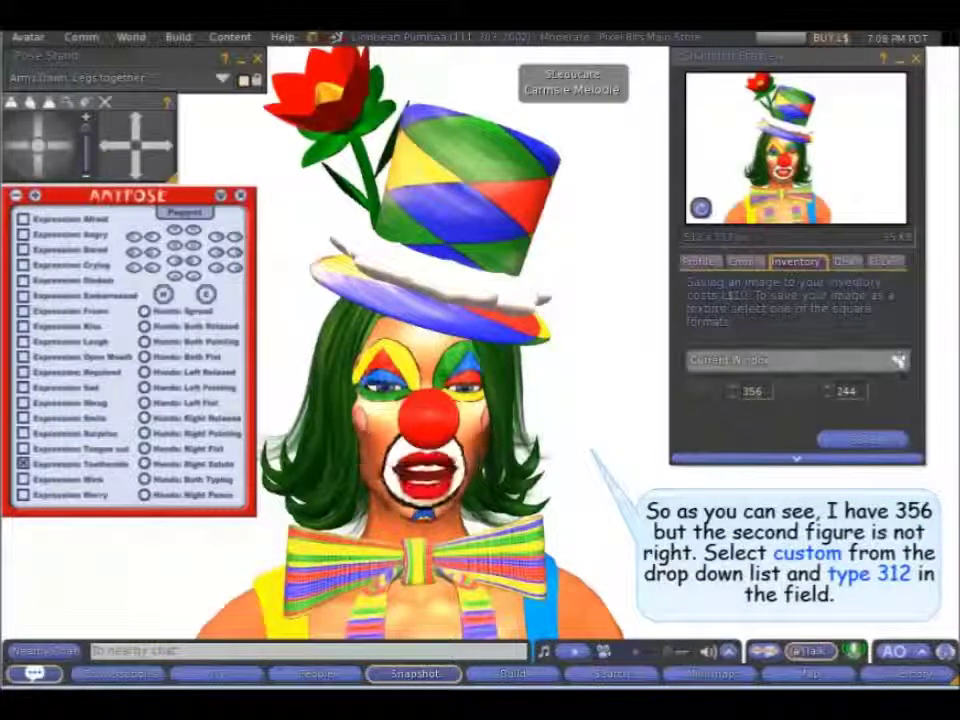
Step: Open the snapshot size choices in Snapshot Preview
left_click(898, 362)
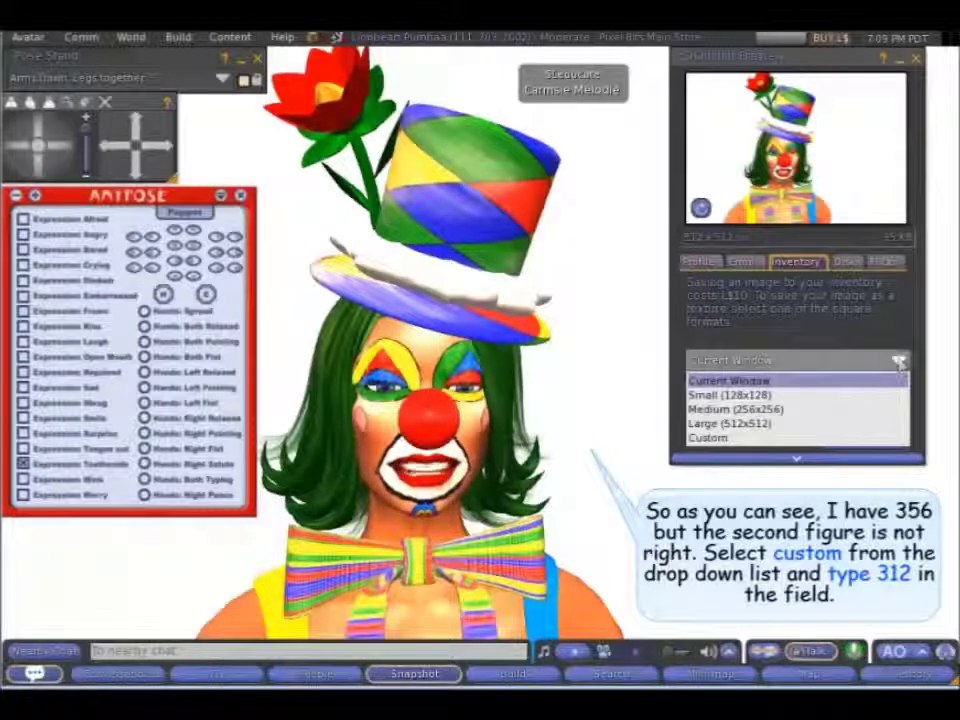
Step: Set a Custom 356 × 312 snapshot size, refresh, and save the snapshot to inventory
left_click(710, 437)
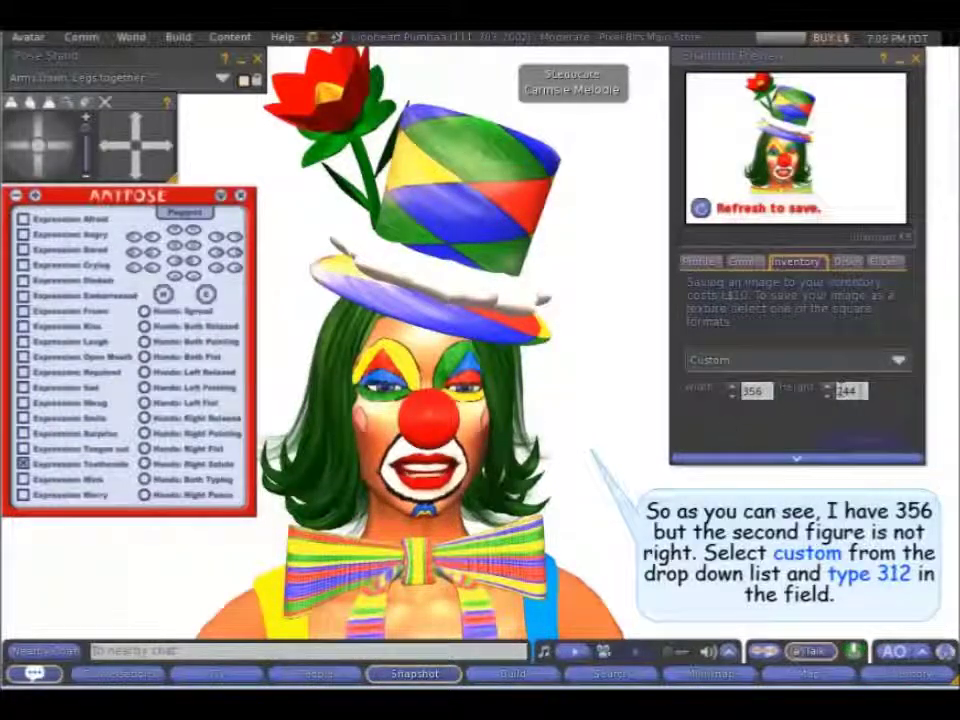
double_click(848, 390)
type("312")
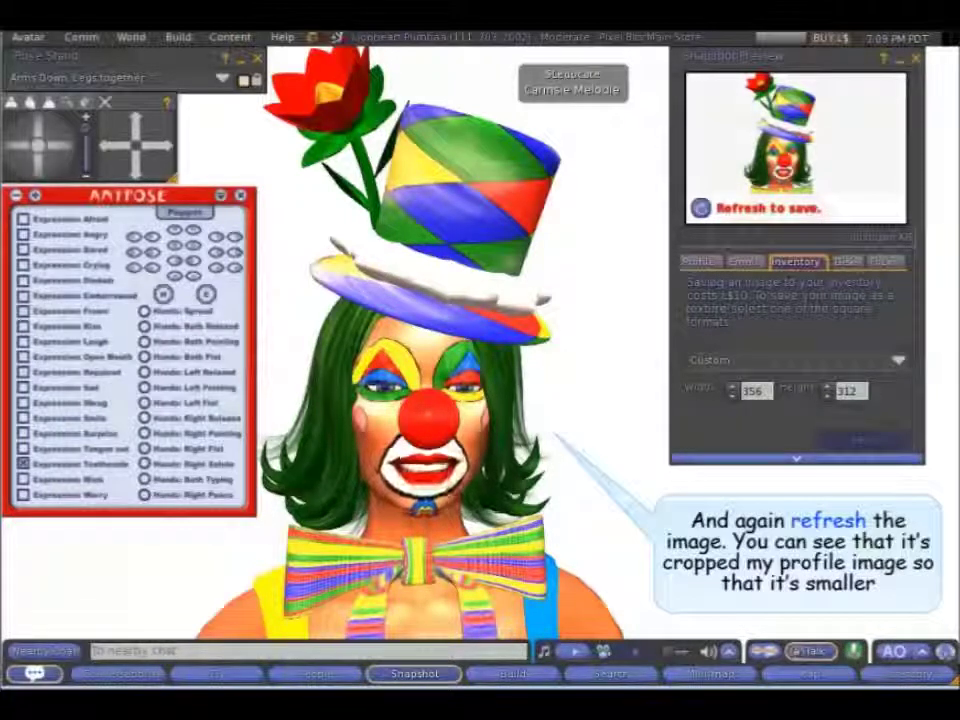
left_click(700, 208)
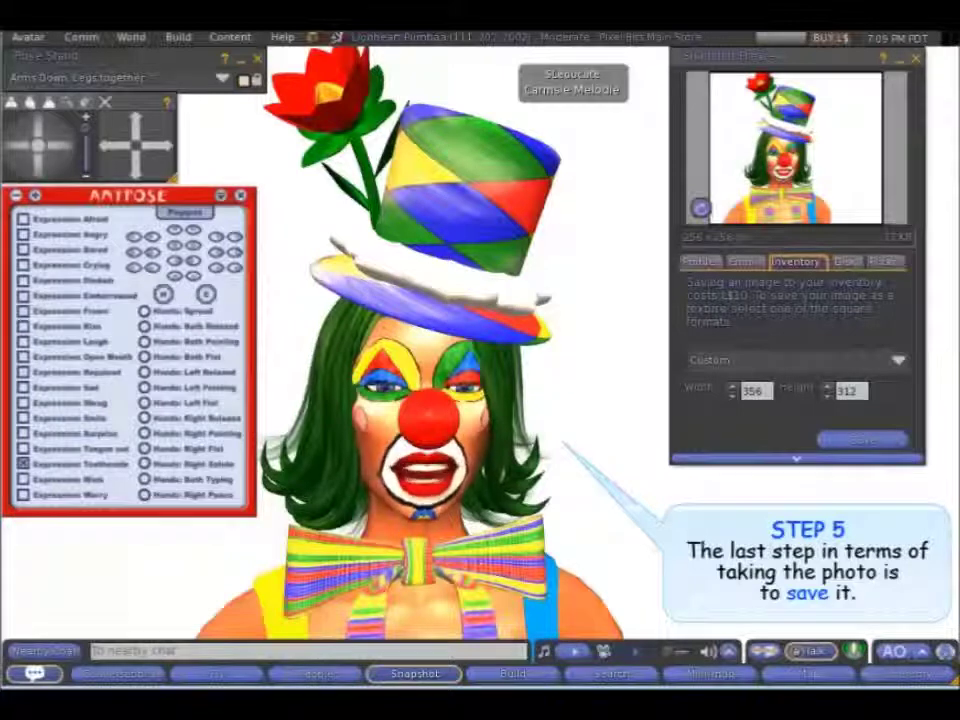
left_click(855, 445)
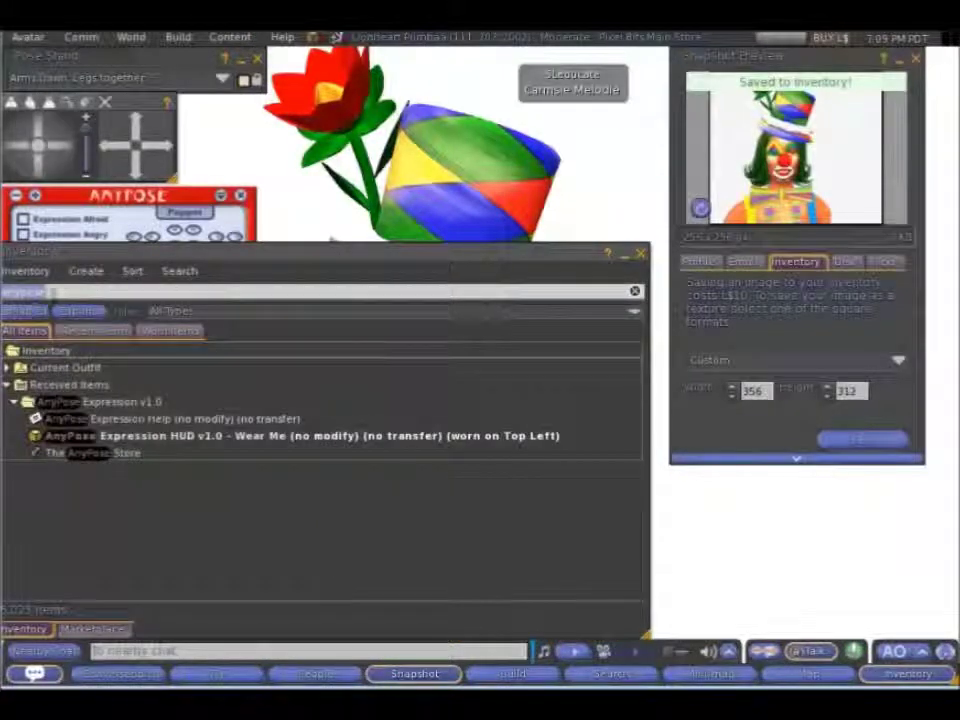
Step: Clear the inventory filter and open the new Snapshot from Recent Items' Photo Album
key("BackSpace")
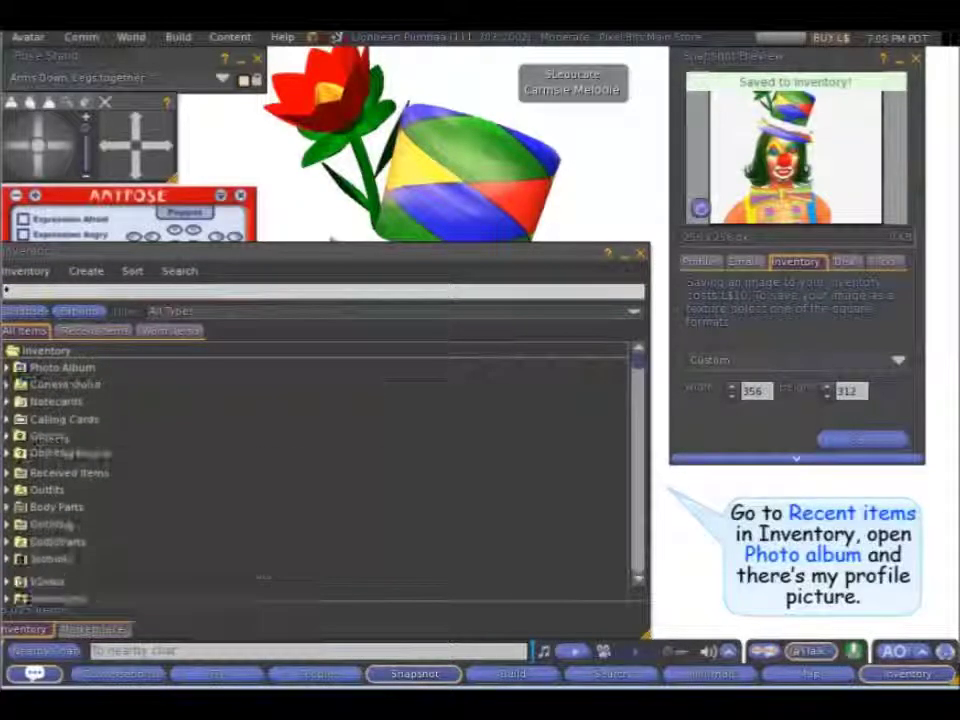
left_click(97, 333)
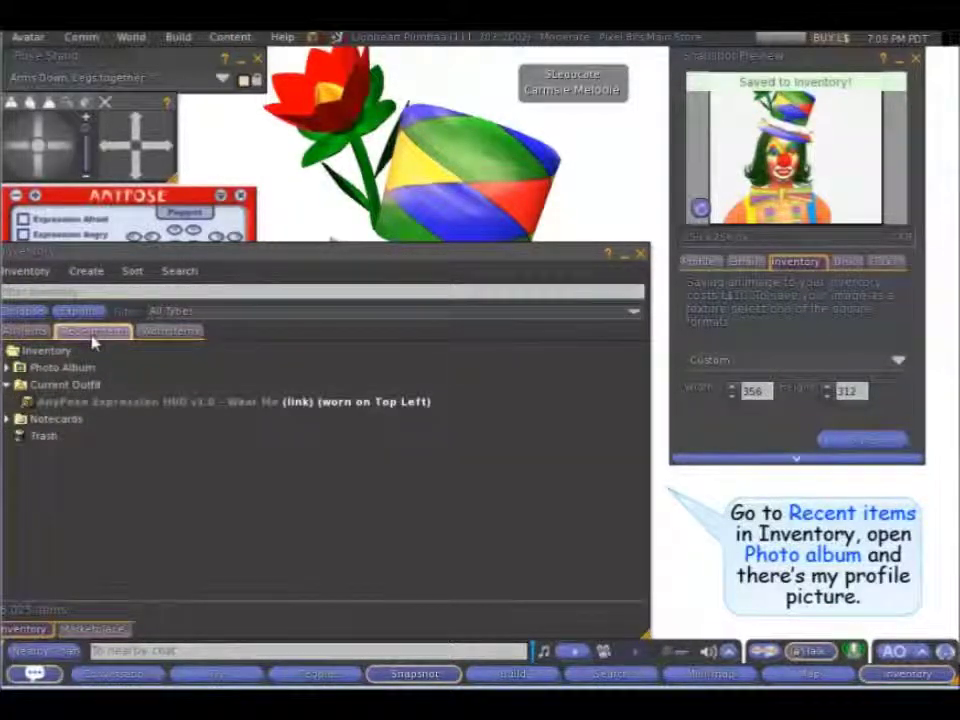
left_click(8, 368)
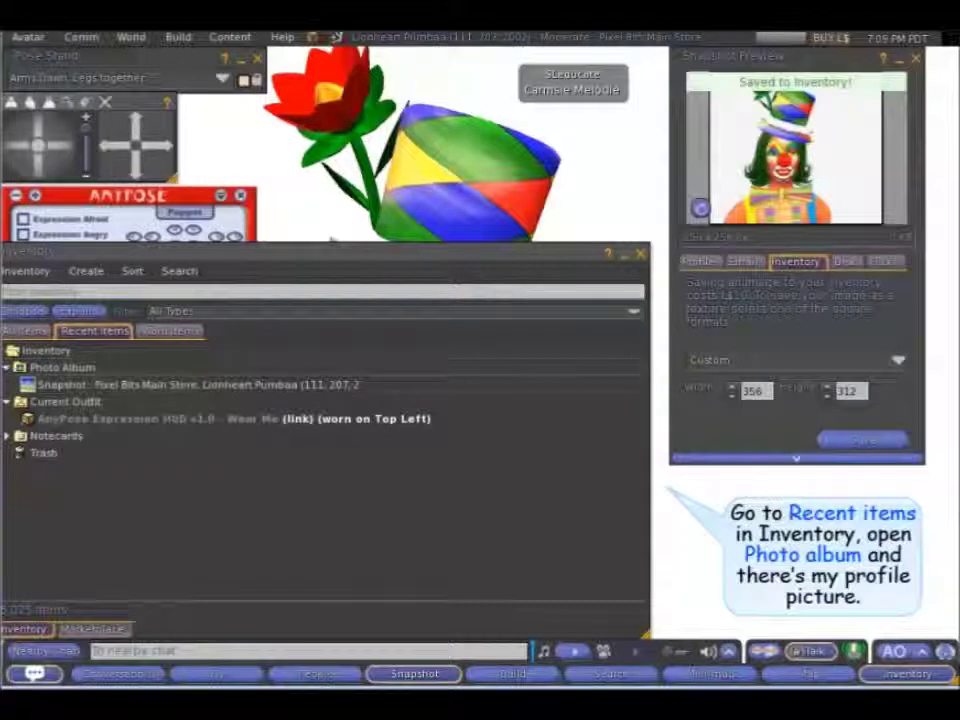
double_click(111, 385)
Step: Reposition and enlarge the snapshot preview, then close it along with the inventory
left_click_drag(362, 148, 237, 58)
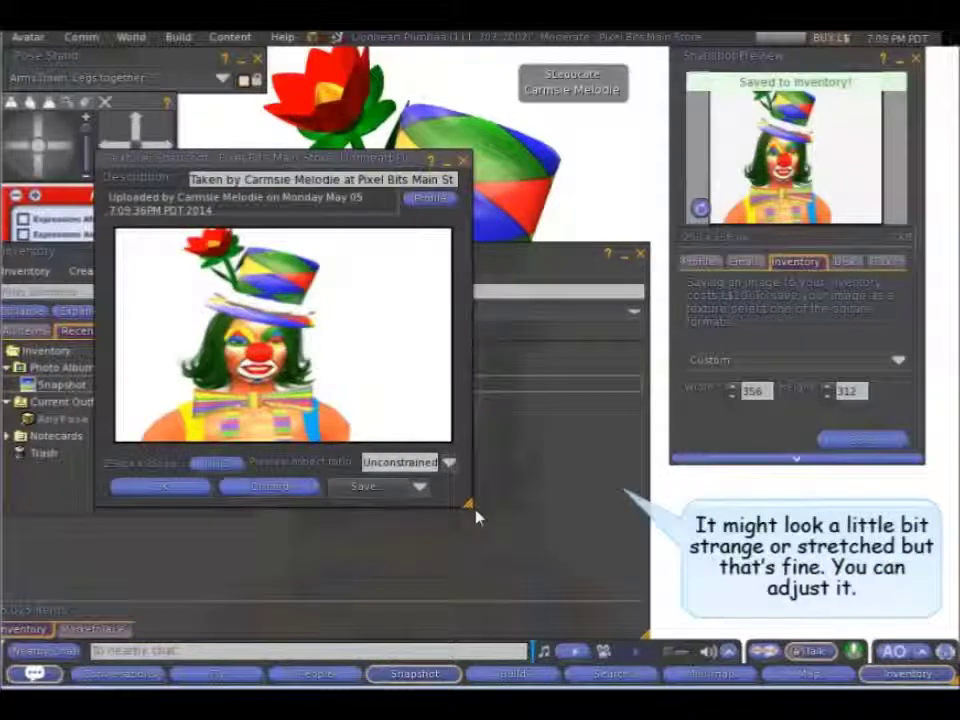
left_click(641, 254)
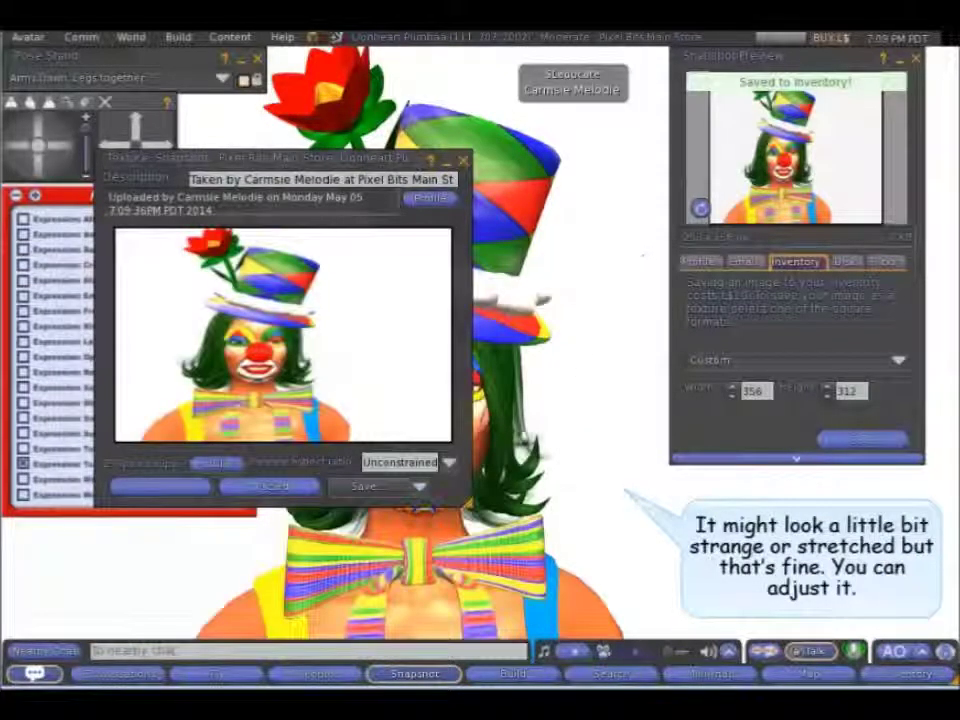
left_click_drag(436, 508, 519, 578)
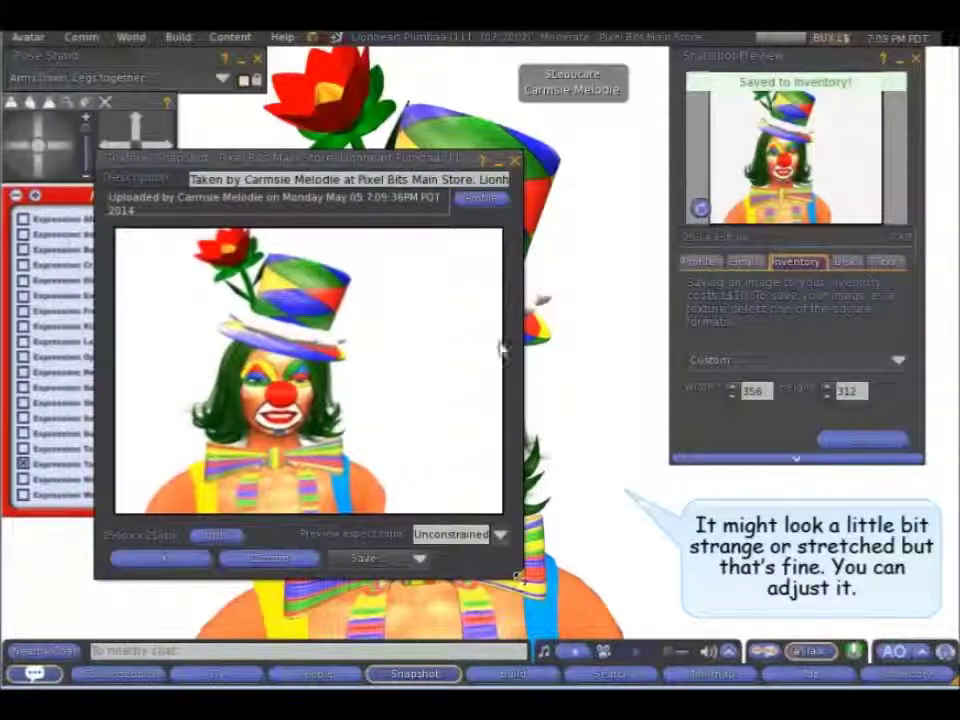
left_click(514, 160)
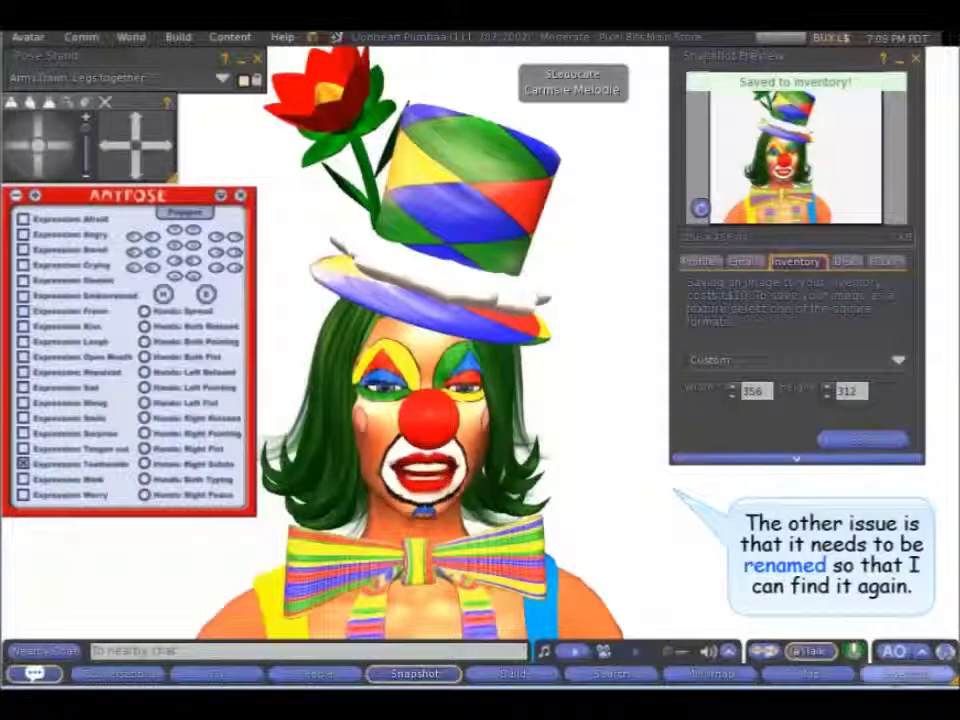
Step: Rename the Snapshot item to 'new profile pic - clown', then close the inventory and Snapshot Preview
left_click(903, 677)
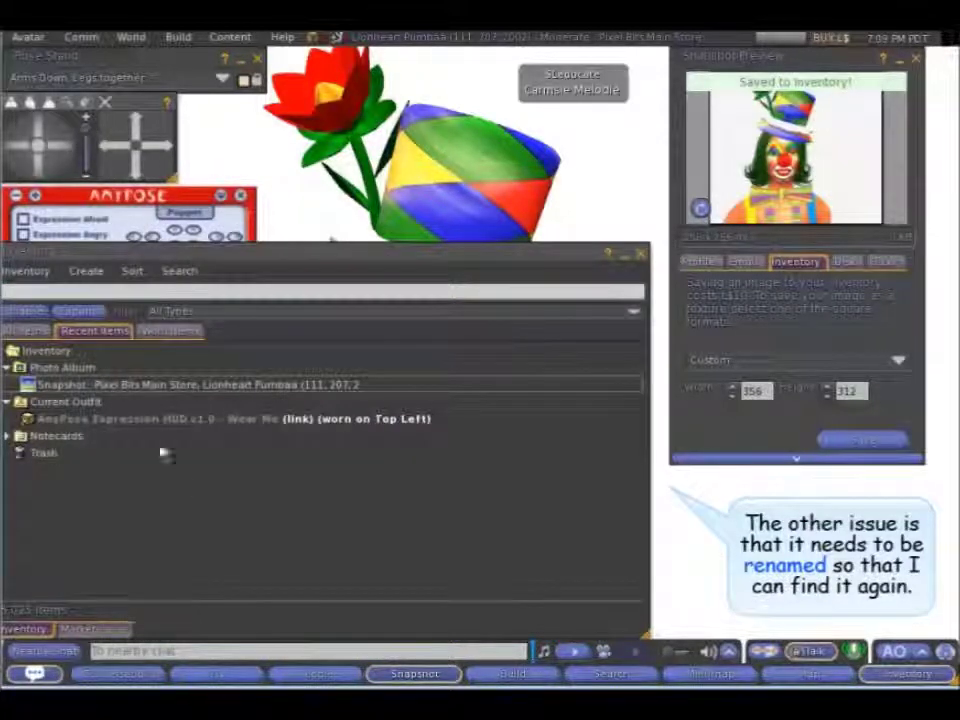
left_click(116, 388)
right_click(116, 388)
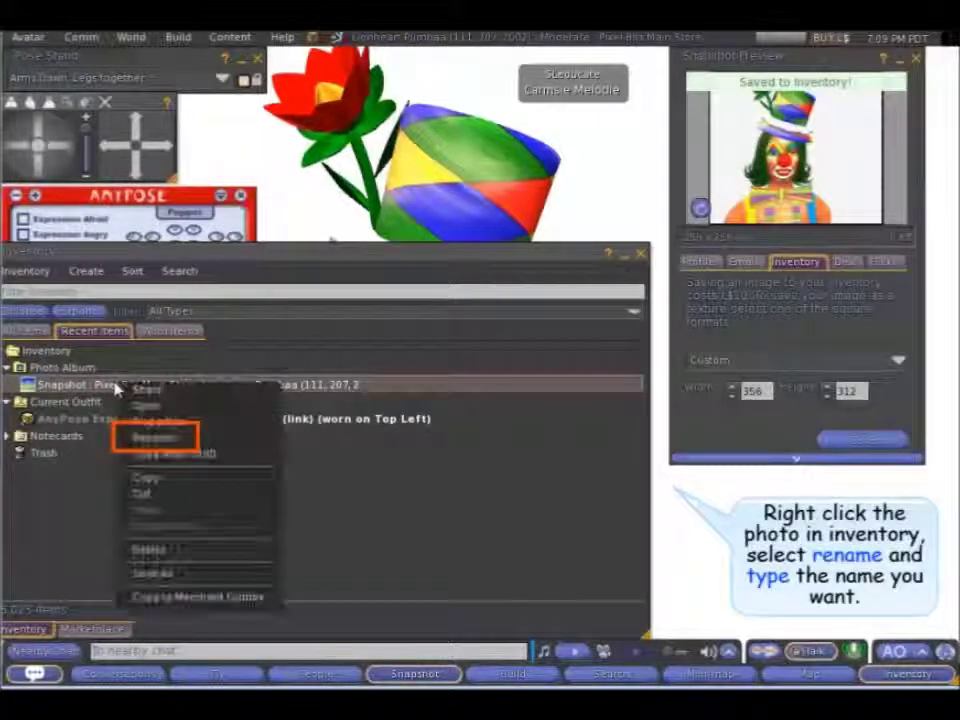
left_click(155, 439)
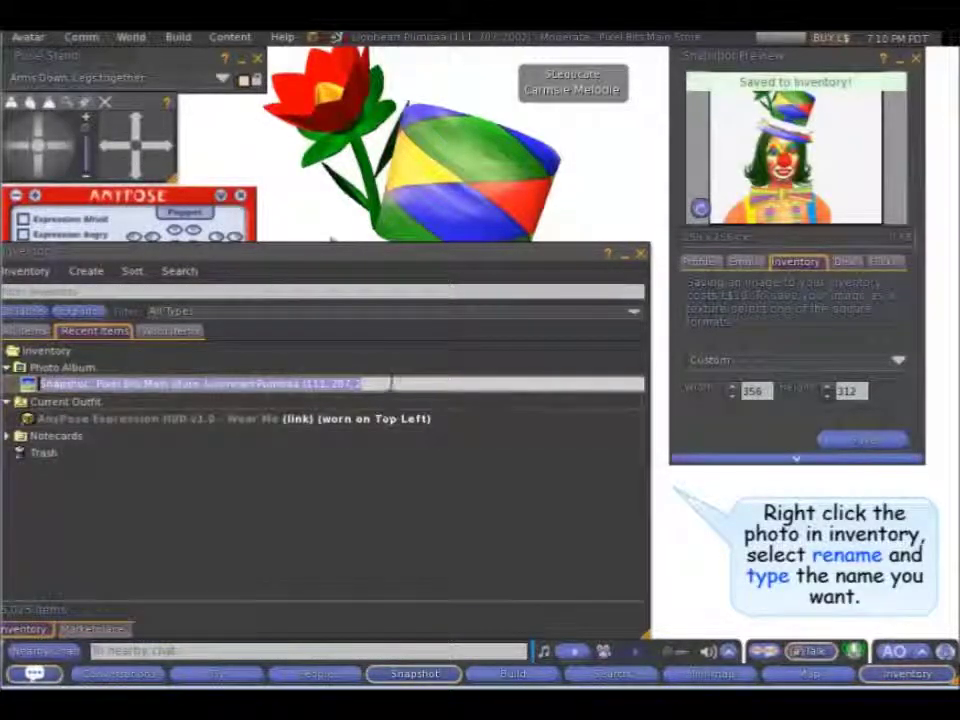
type("ro")
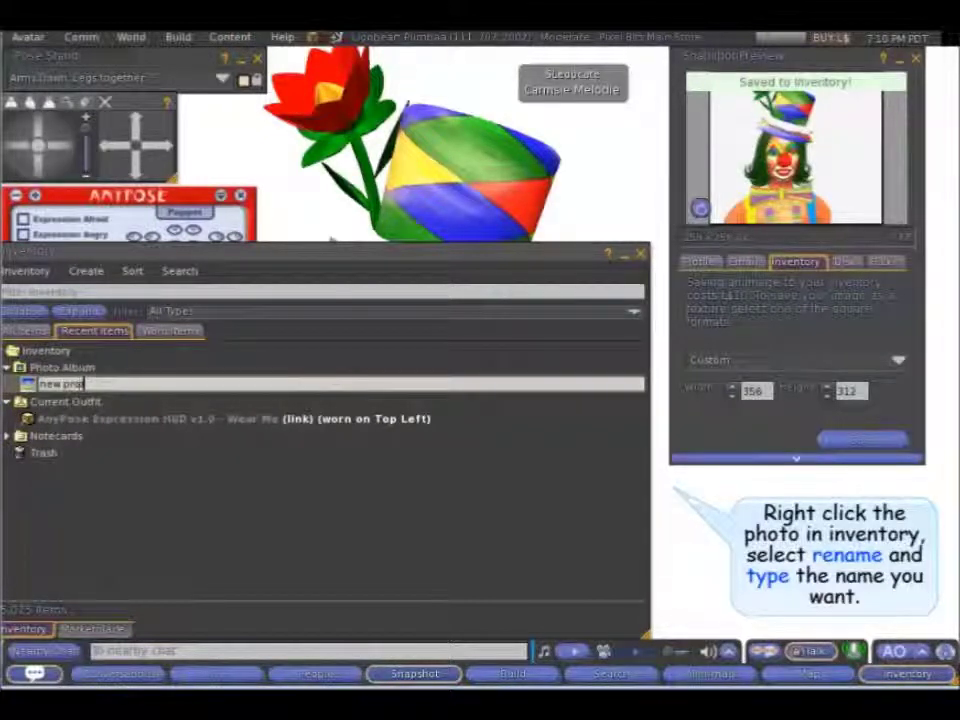
type("ew profile")
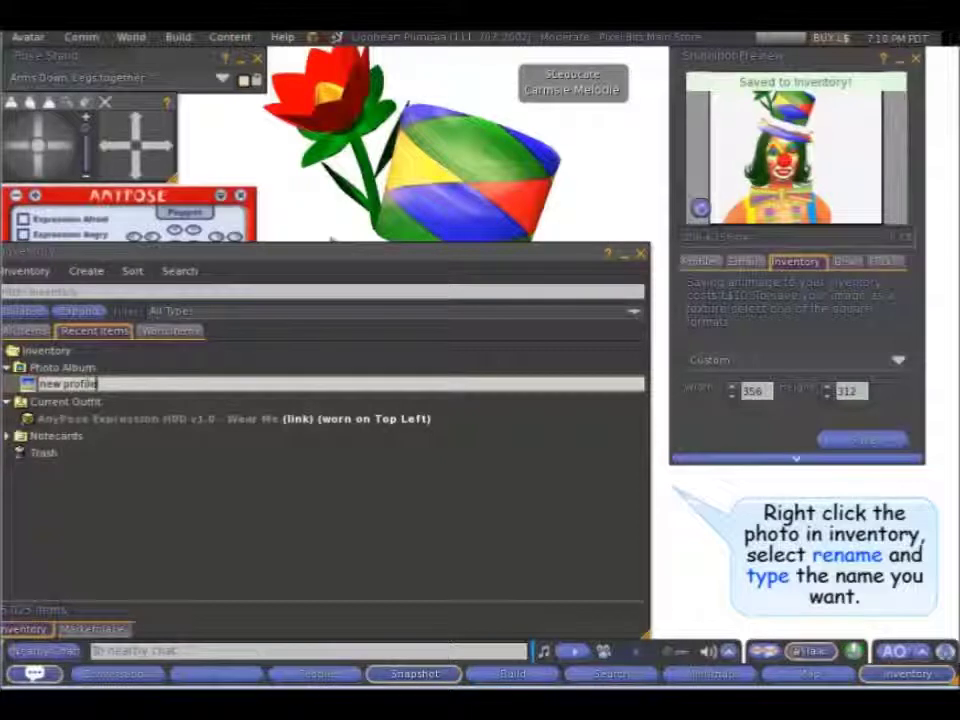
type(" pic")
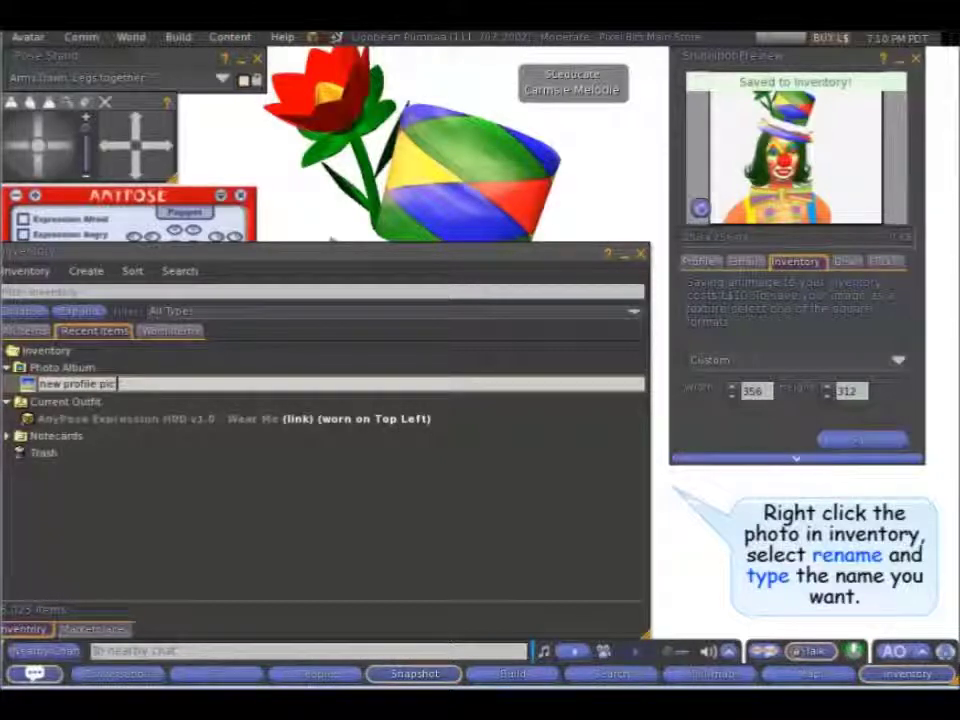
type(" - clown")
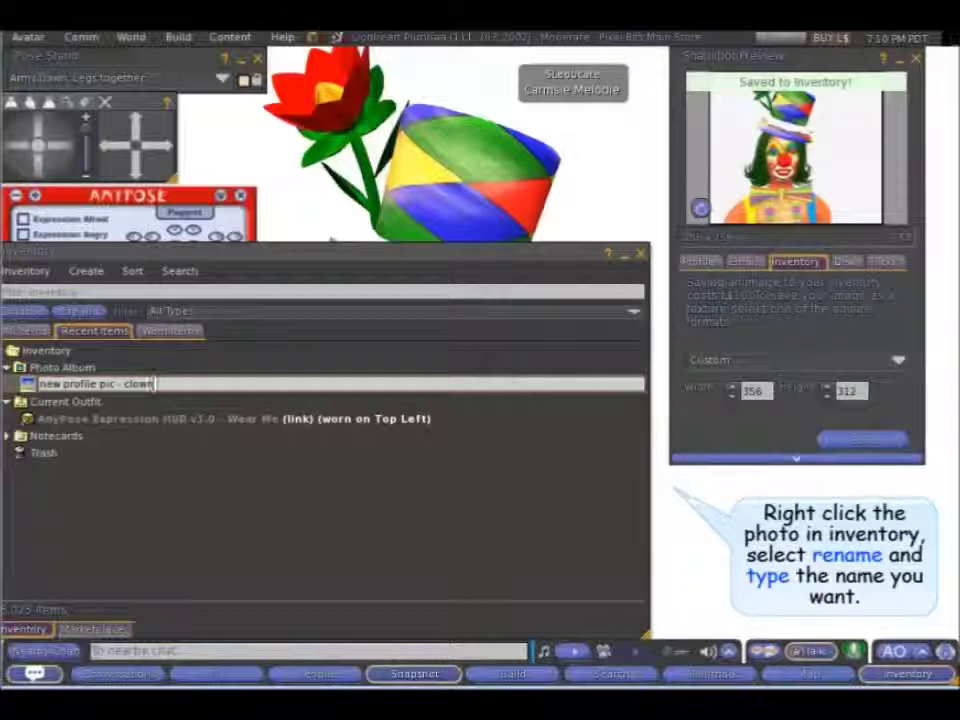
key("Return")
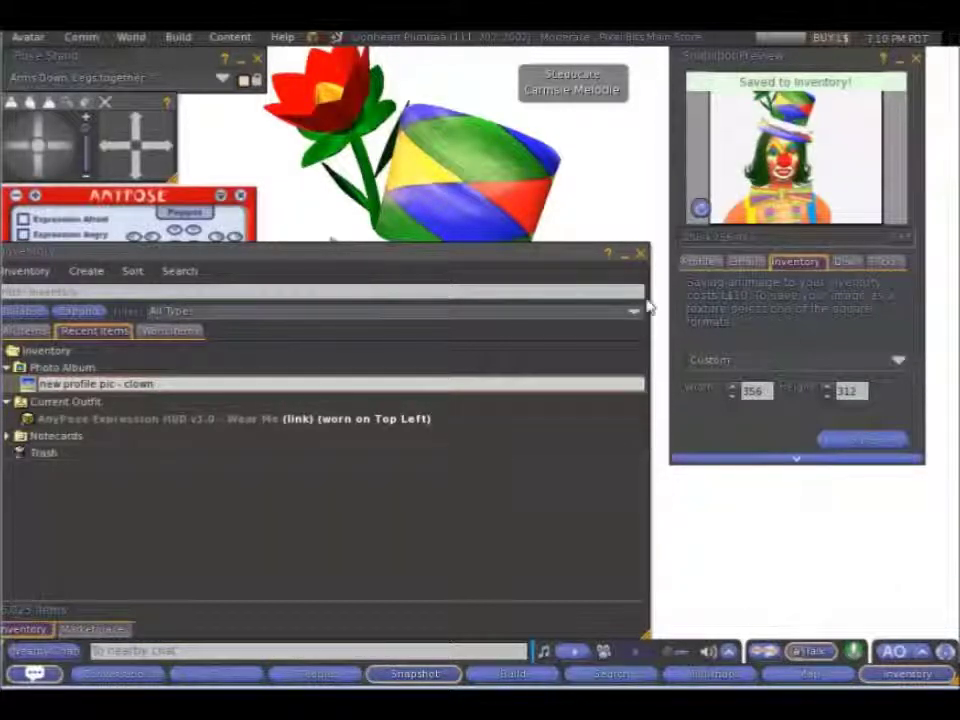
left_click(641, 254)
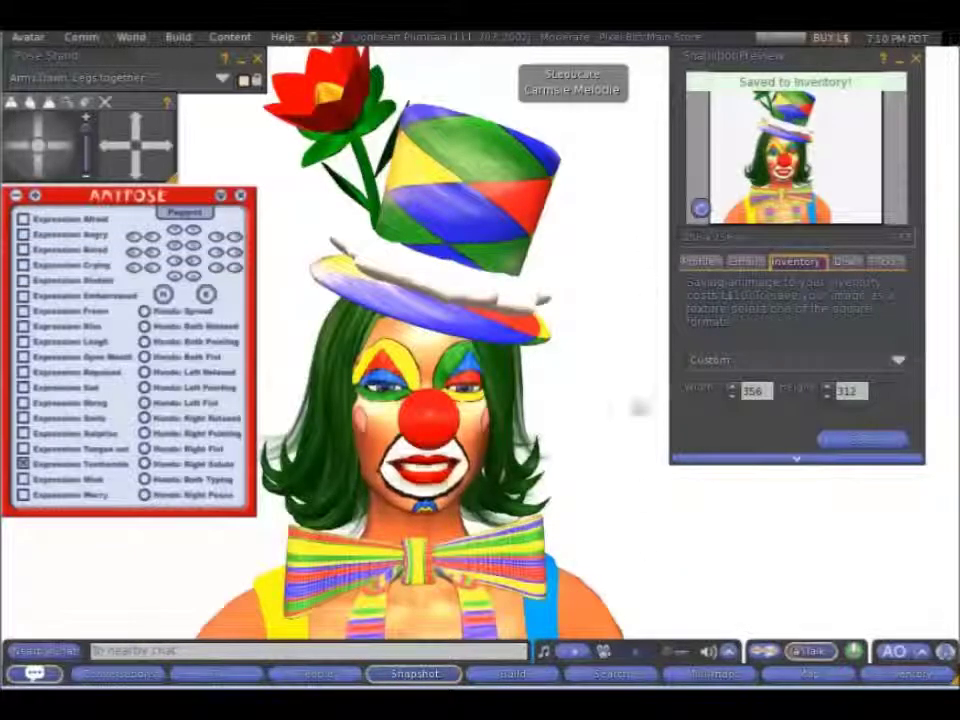
left_click(917, 61)
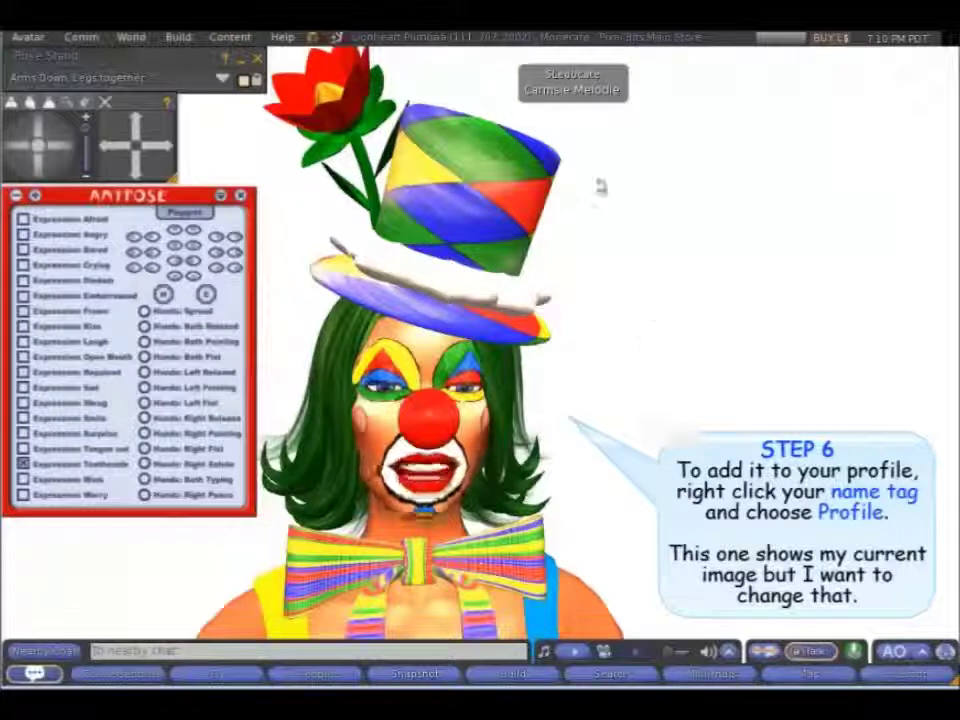
Step: Open the avatar's own profile from the pie menu, moved to the upper right and shrunk
right_click(566, 139)
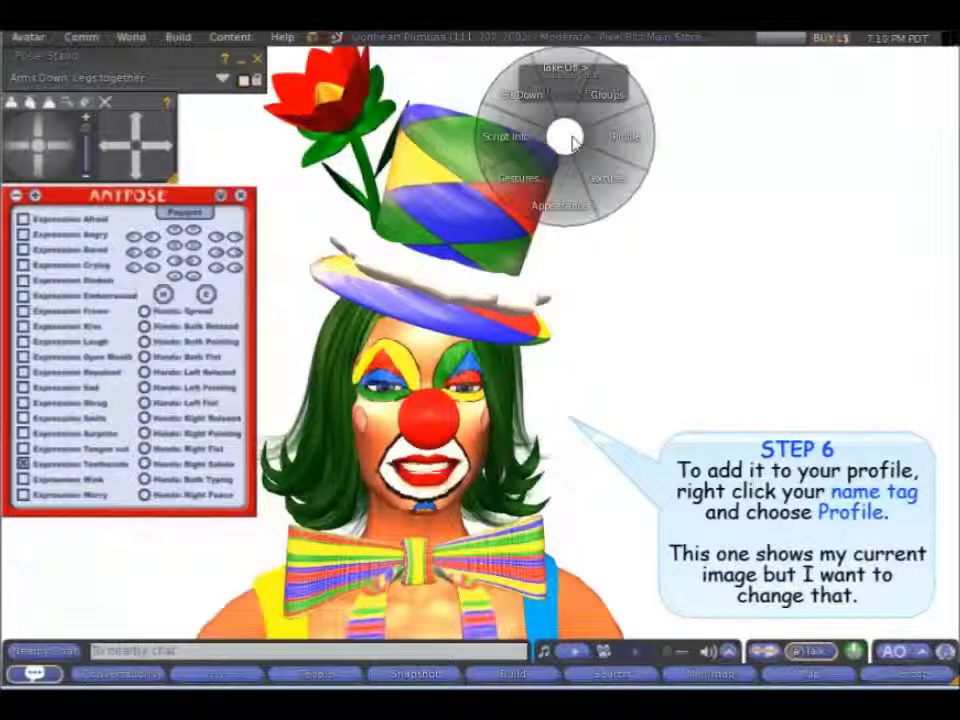
left_click(623, 145)
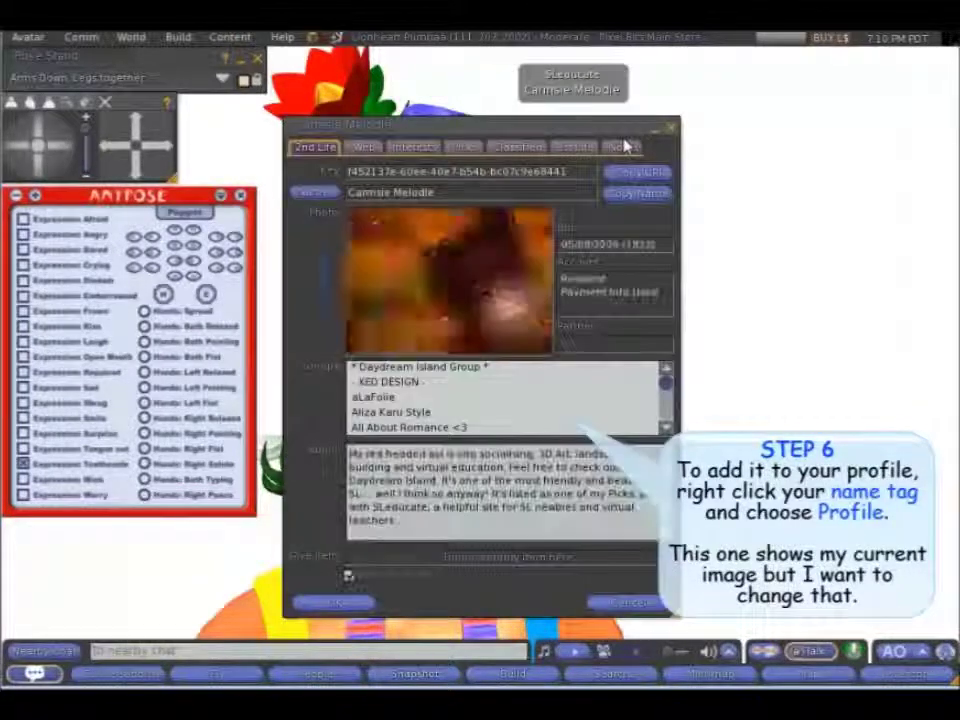
left_click_drag(585, 126, 850, 80)
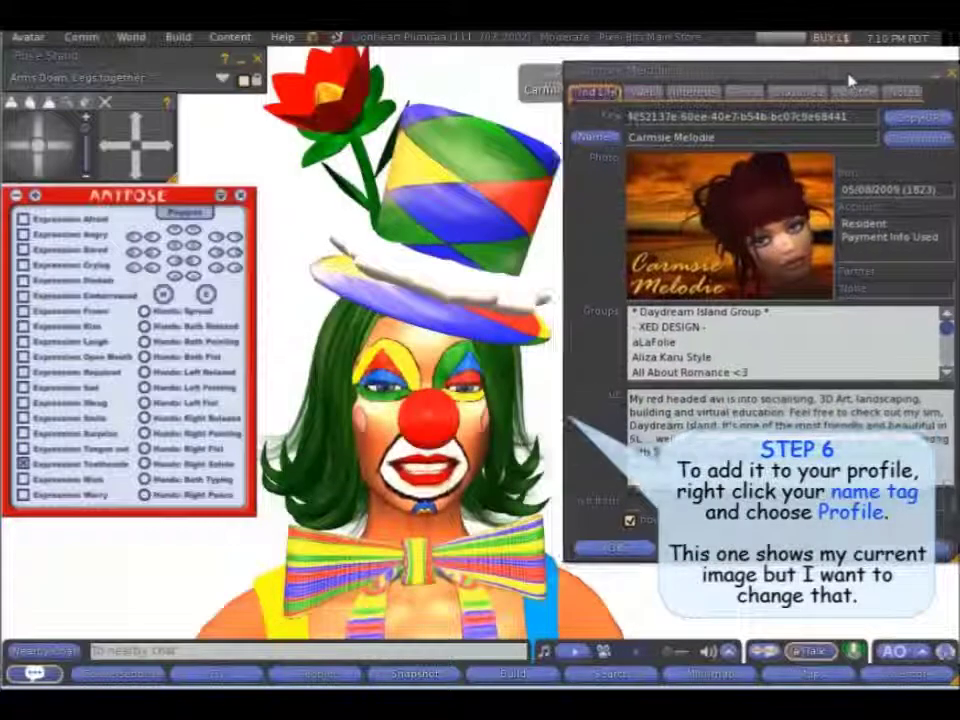
left_click_drag(950, 556, 930, 383)
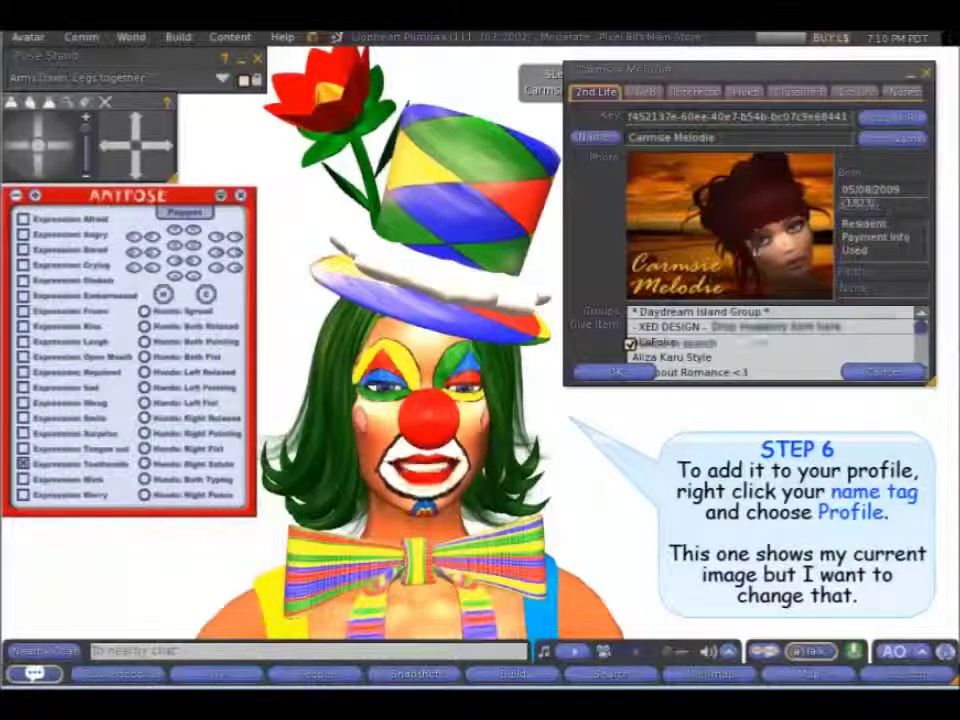
Step: Drag 'new profile pic - clown' from Inventory onto the profile Photo box and save the profile
left_click(905, 680)
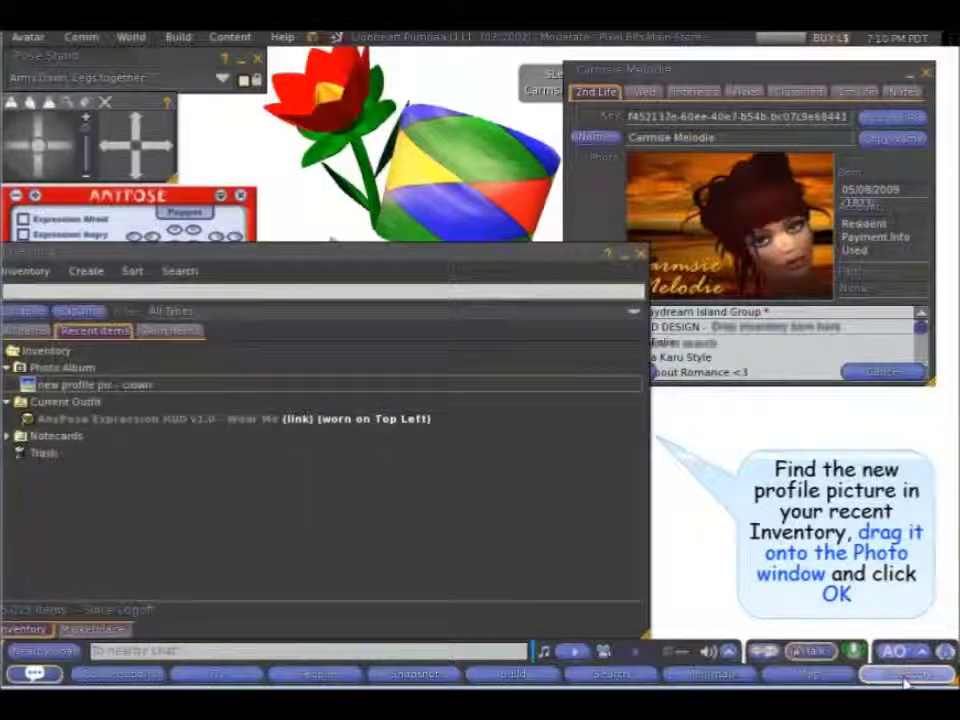
left_click(66, 388)
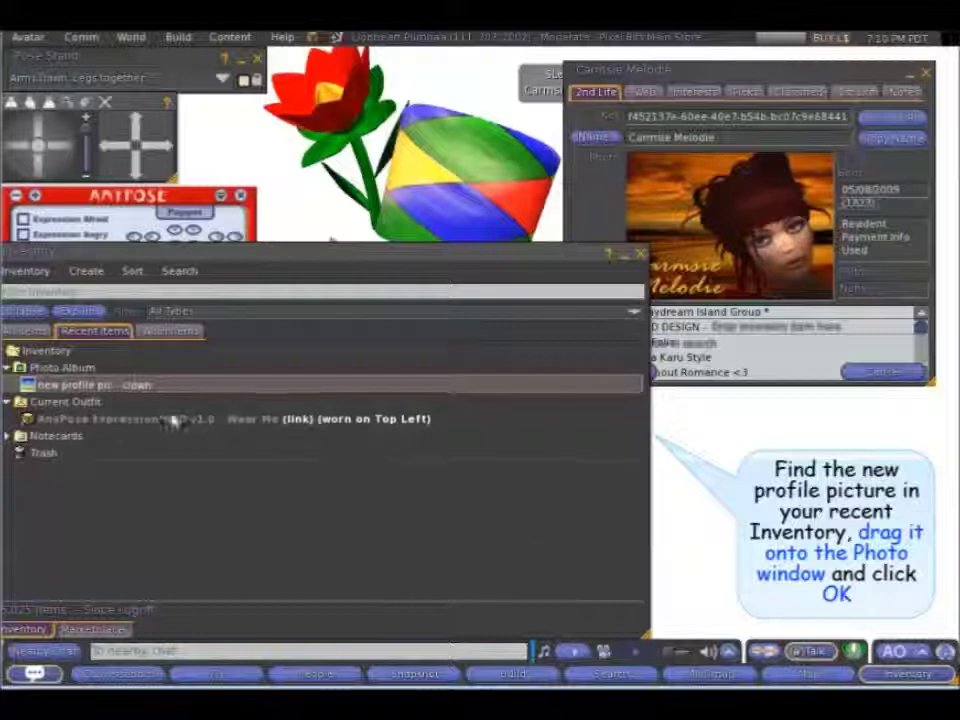
left_click_drag(646, 637, 333, 576)
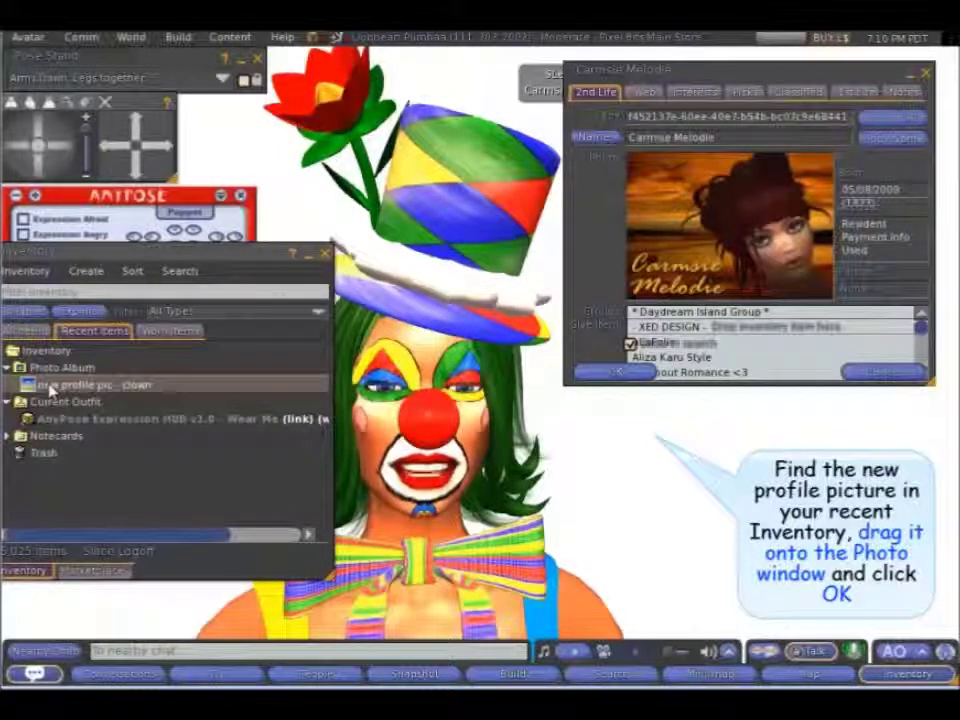
left_click_drag(60, 388, 714, 214)
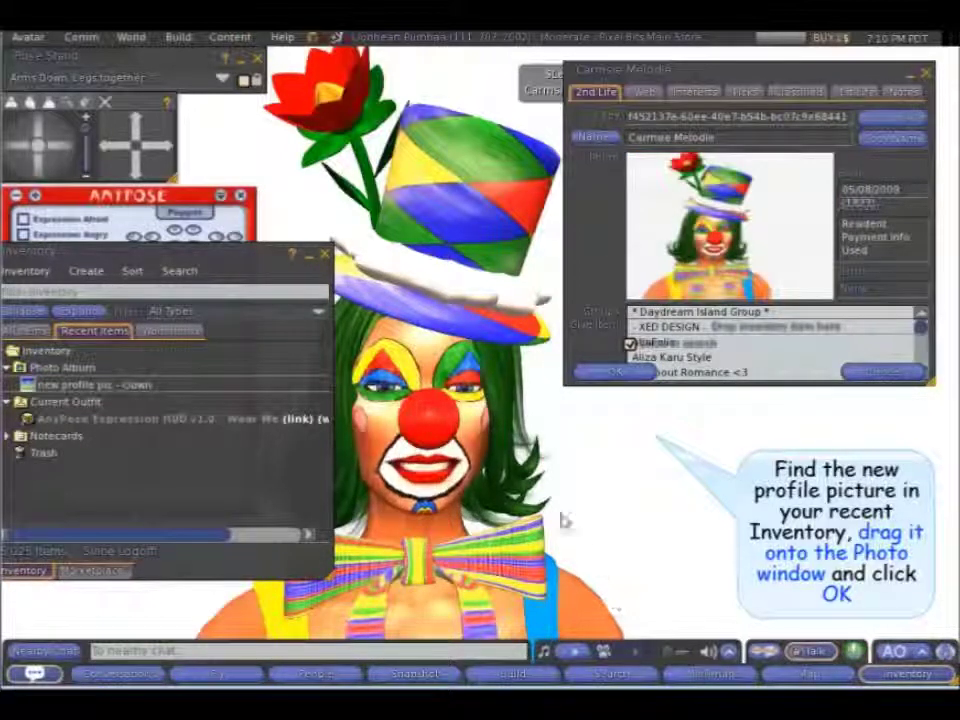
left_click(324, 255)
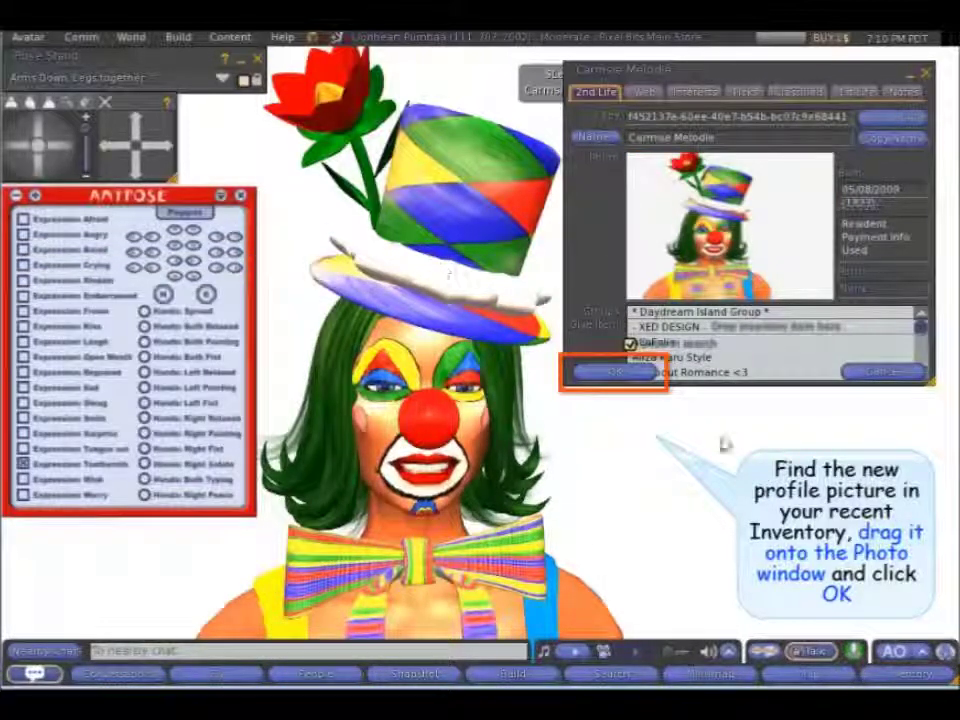
left_click(612, 373)
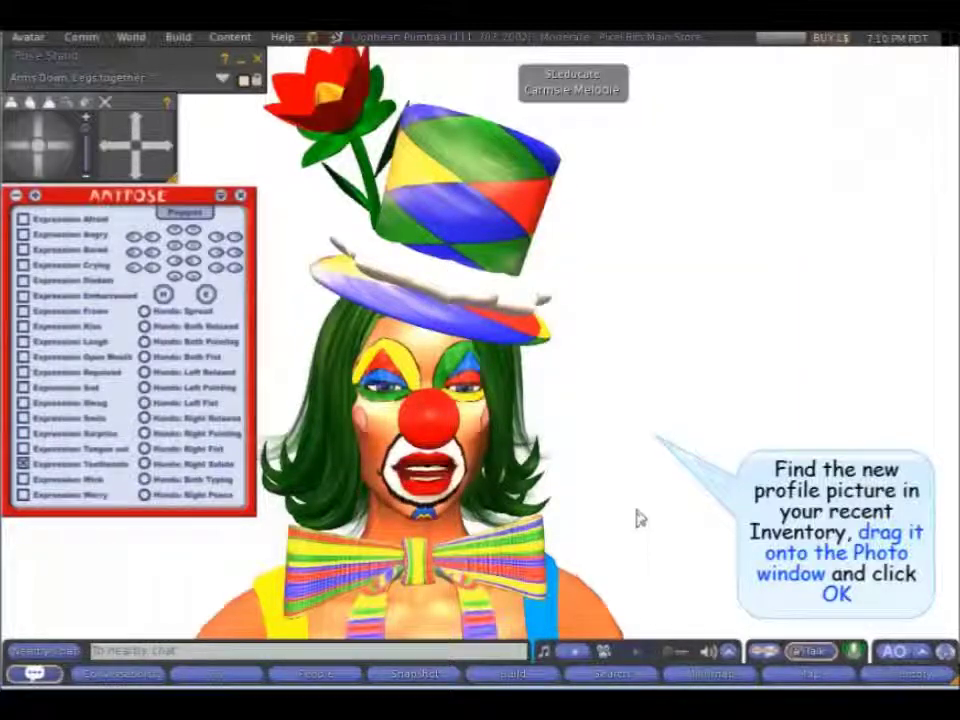
Step: Reopen the avatar's Profile from the pie menu to confirm the clown photo shows
right_click(560, 138)
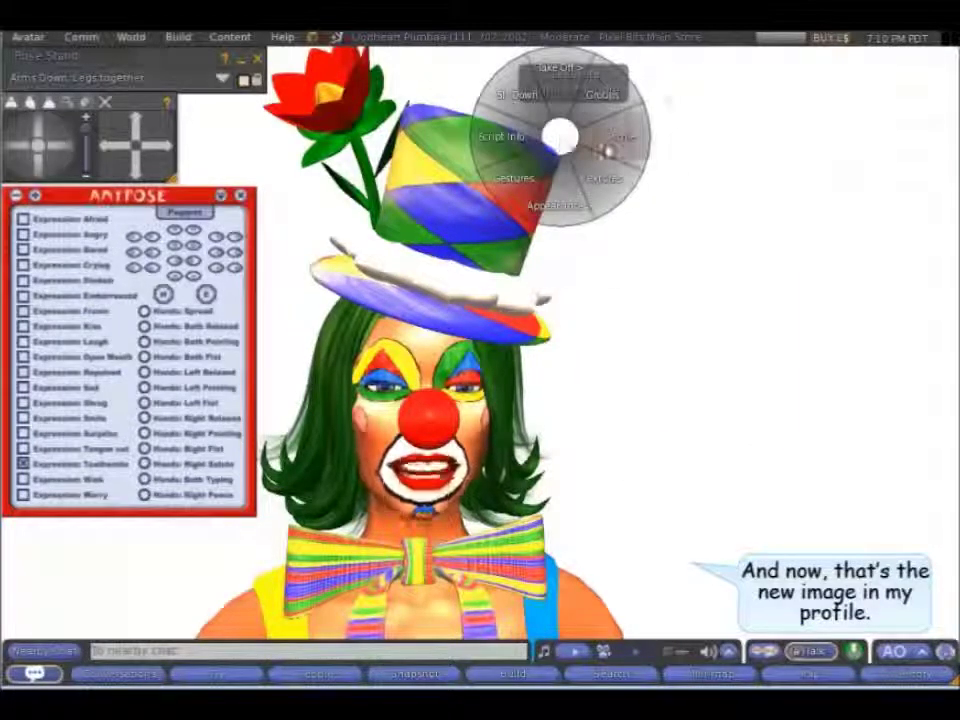
left_click(610, 145)
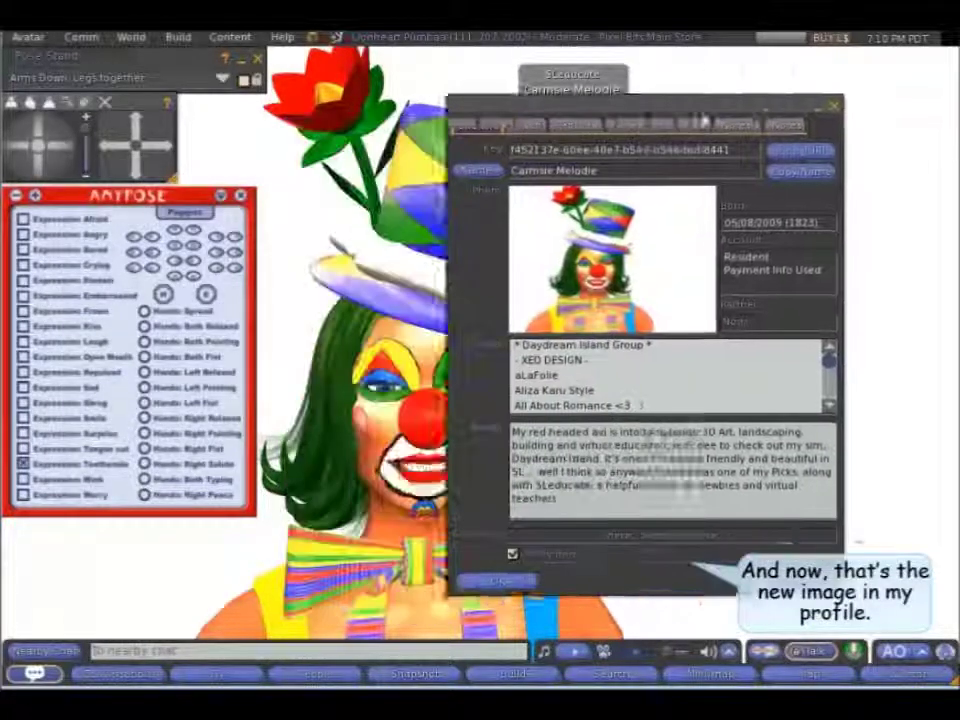
left_click_drag(705, 120, 809, 72)
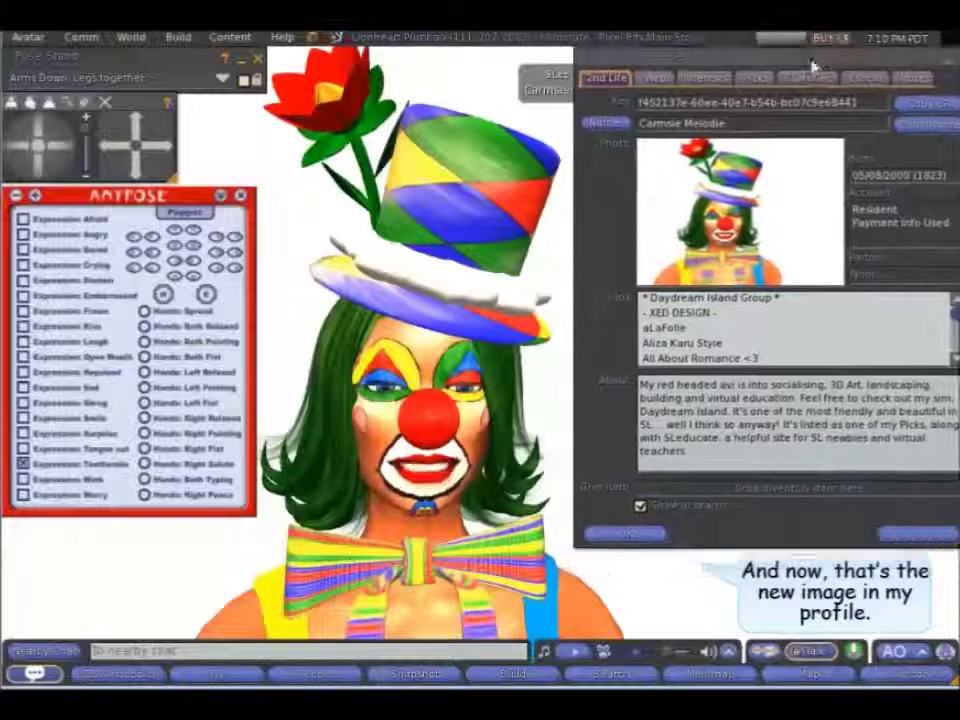